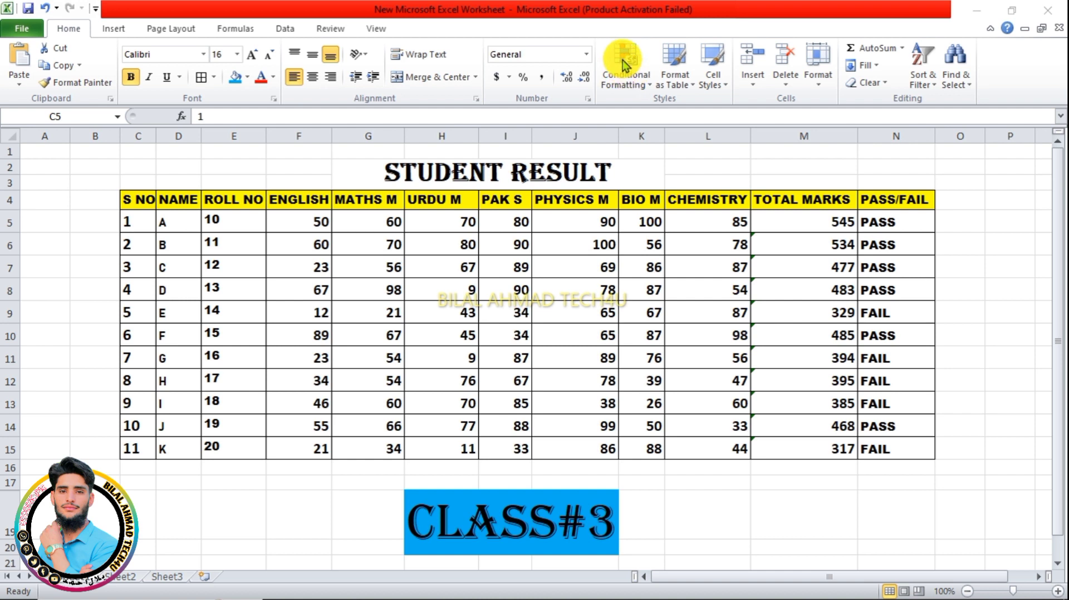
pyautogui.click(628, 63)
pyautogui.moveTo(663, 121)
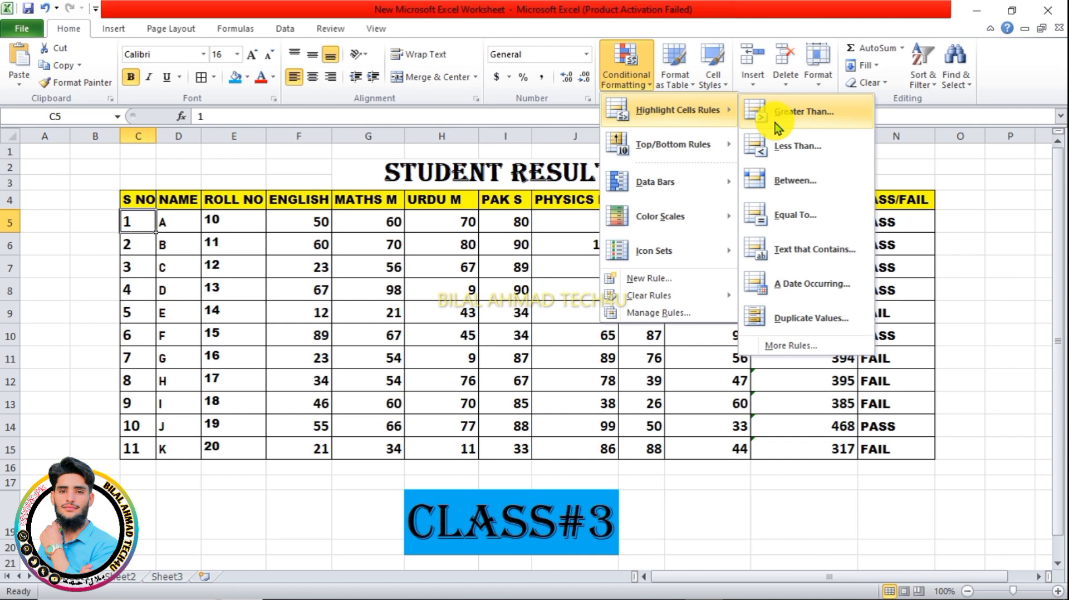
pyautogui.click(754, 215)
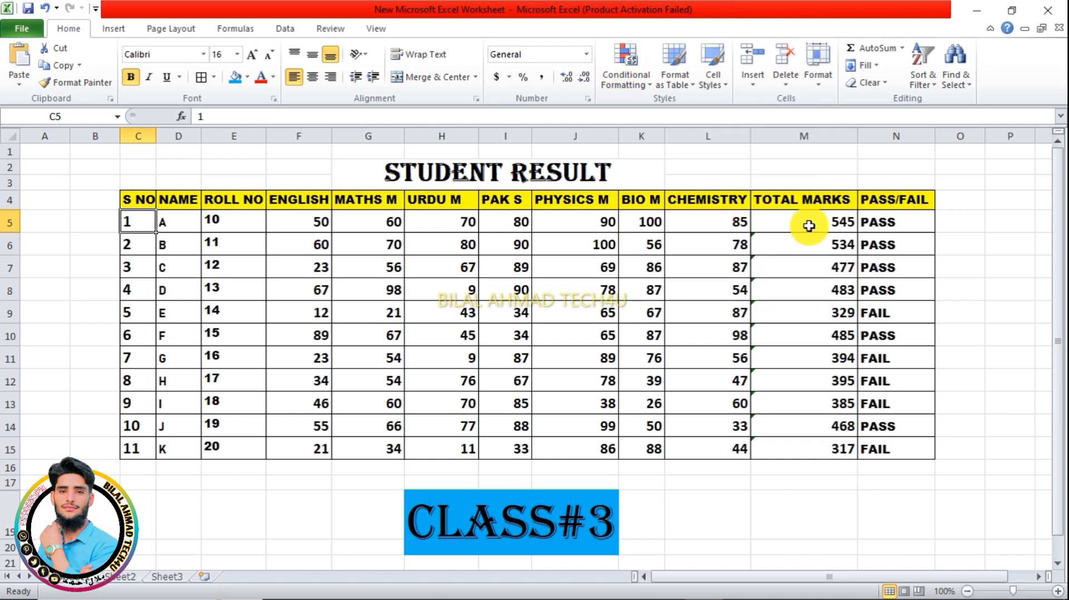
# Highlight the Total Marks values in M5:M15 that are greater than 400 with Light Red Fill.
pyautogui.moveTo(811, 224); pyautogui.dragTo(825, 448)
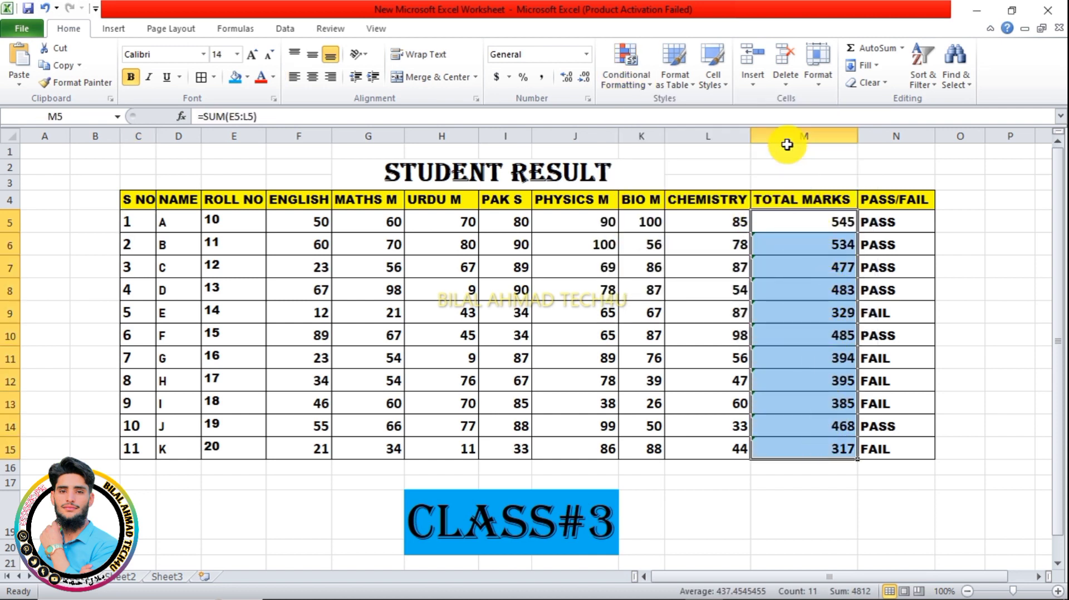
pyautogui.click(629, 81)
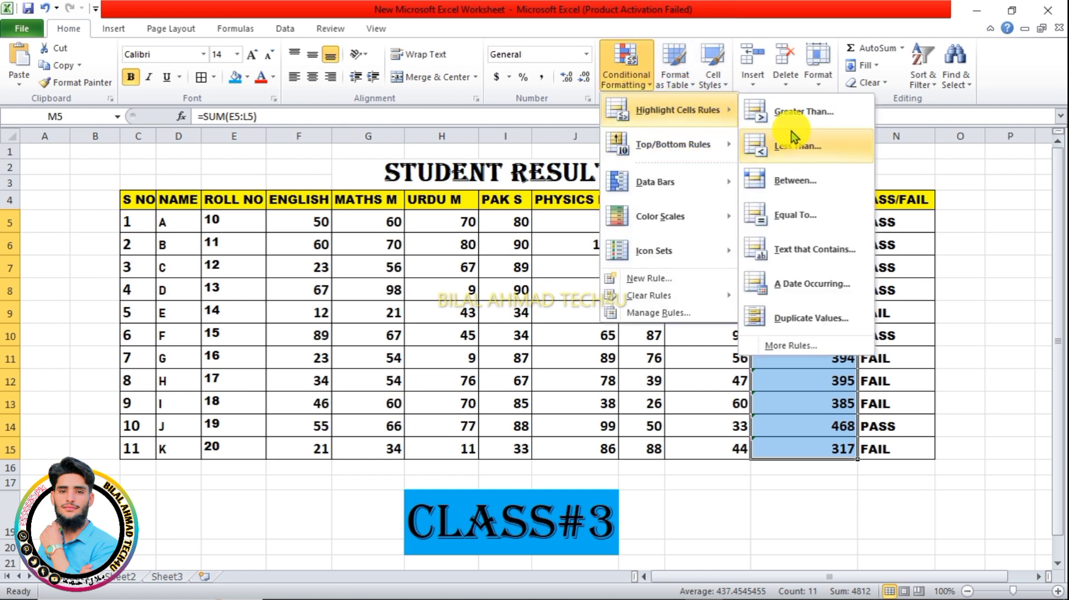
pyautogui.click(788, 114)
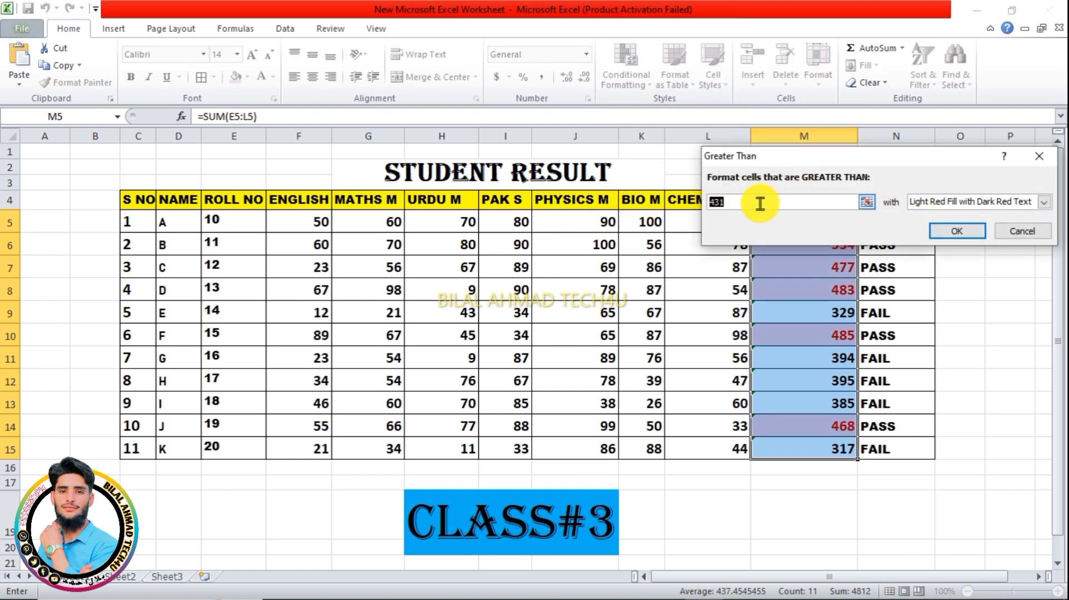
pyautogui.click(749, 204)
pyautogui.press('BackSpace')
pyautogui.press('BackSpace')
pyautogui.press('BackSpace')
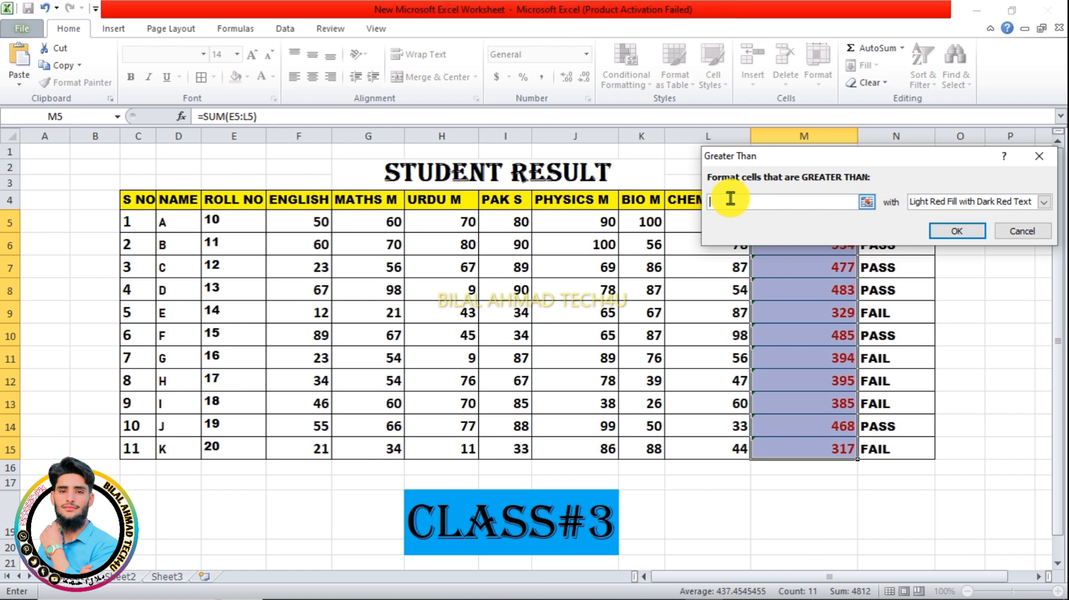
pyautogui.write('400')
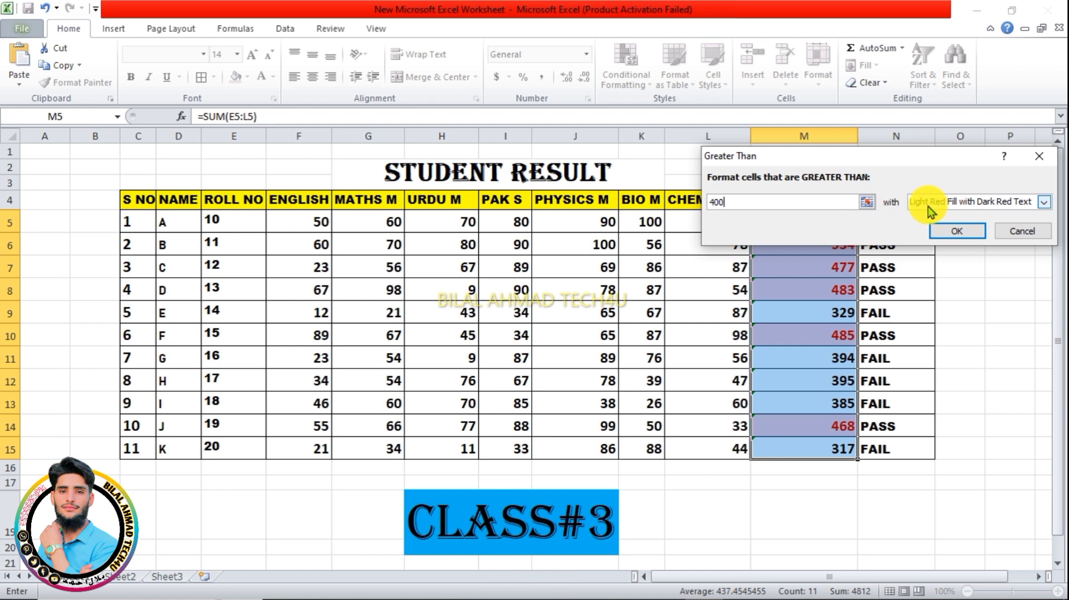
pyautogui.click(1044, 202)
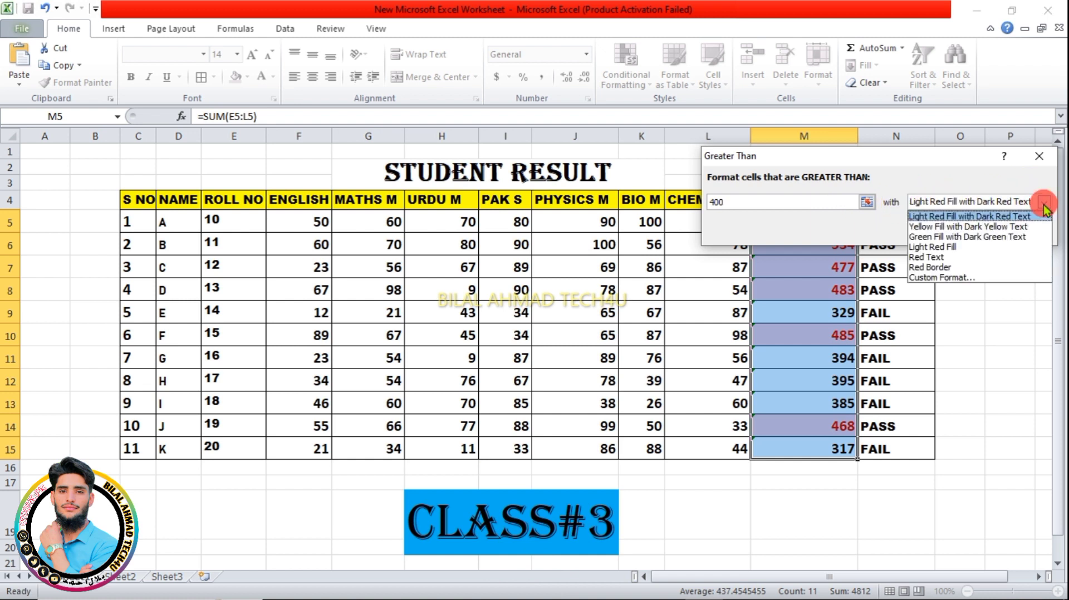
pyautogui.click(940, 247)
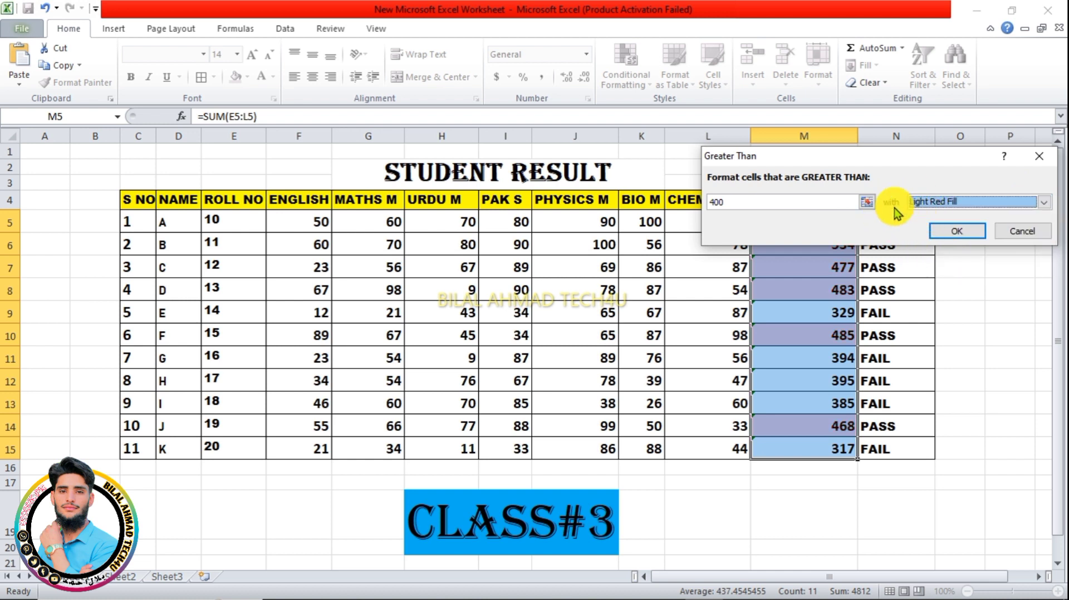
pyautogui.click(941, 233)
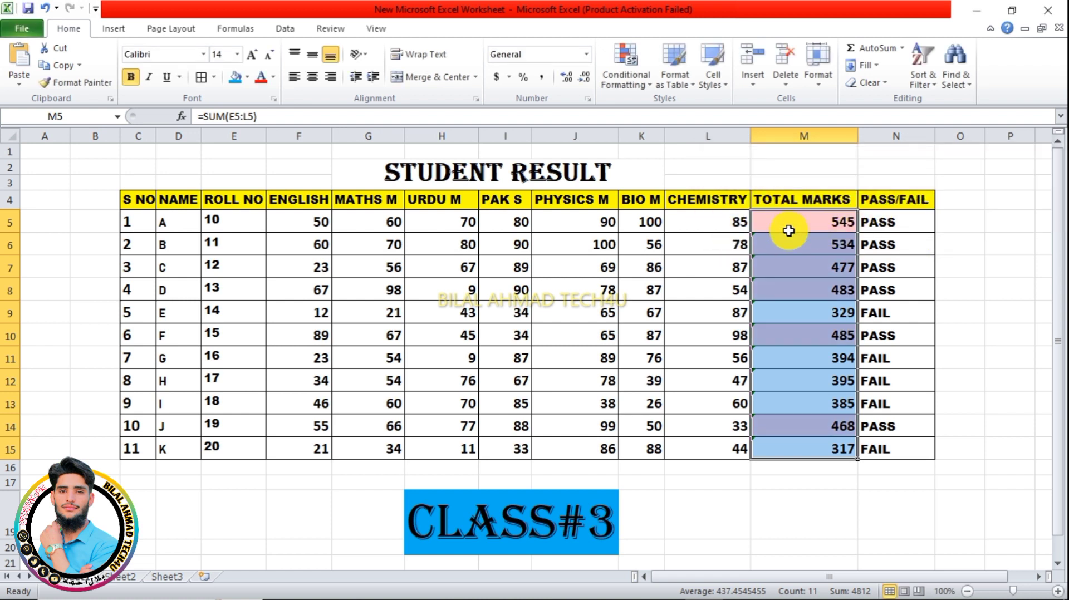
pyautogui.click(736, 224)
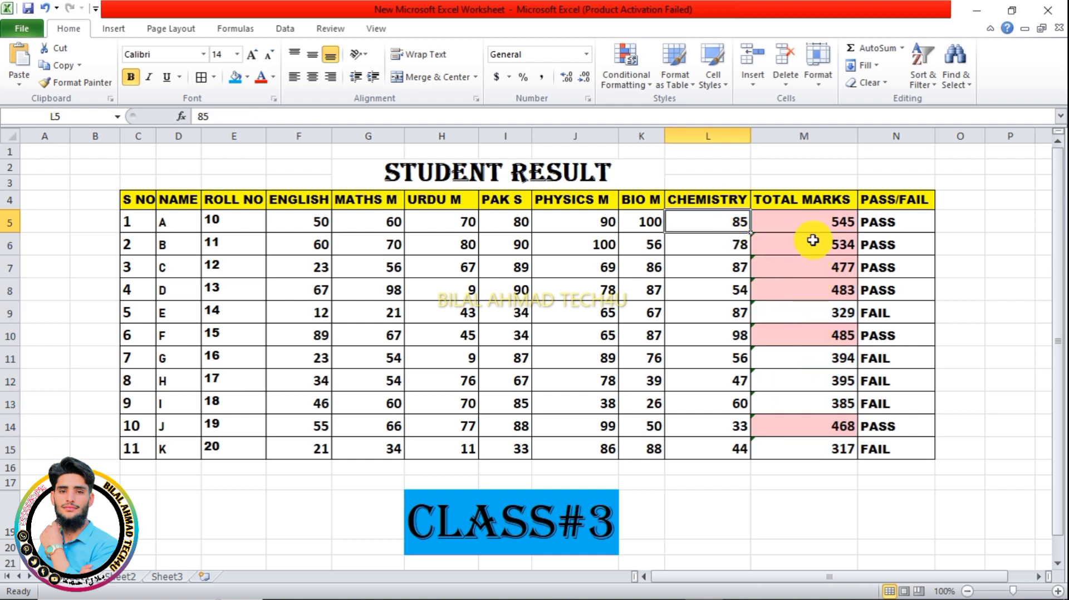
# Highlight the Total Marks values in M5:M15 that are less than 400 with Light Red Fill with Dark Red Text.
pyautogui.click(792, 228)
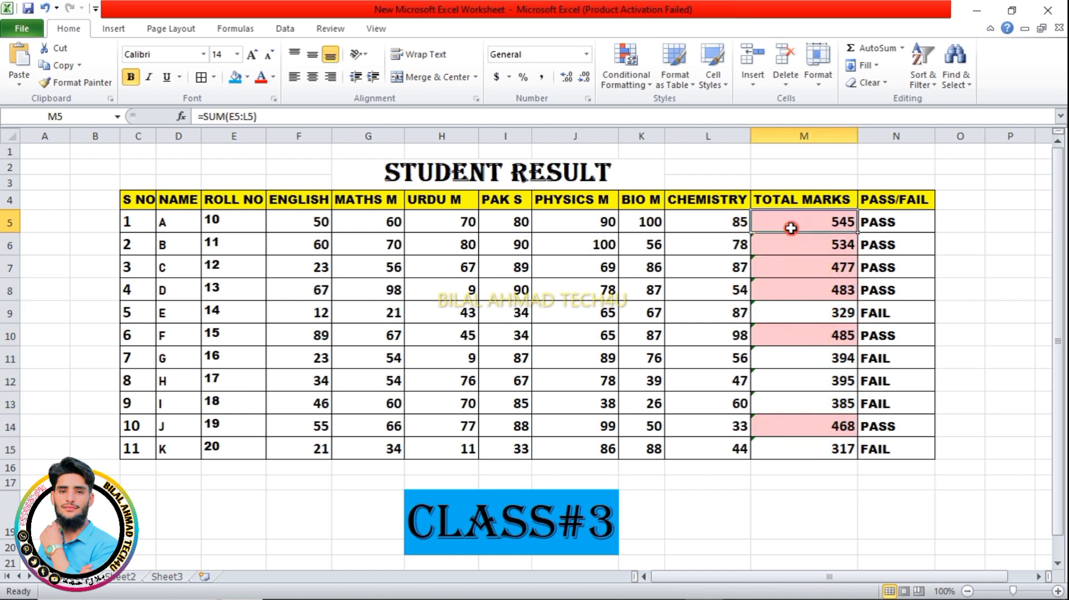
pyautogui.moveTo(791, 227); pyautogui.dragTo(828, 446)
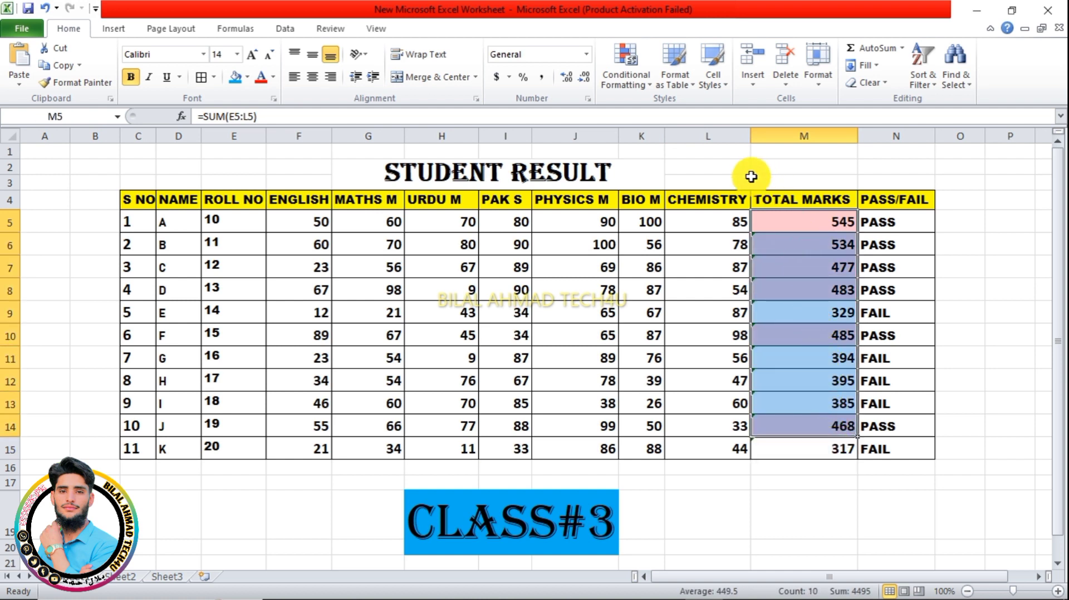
pyautogui.click(644, 58)
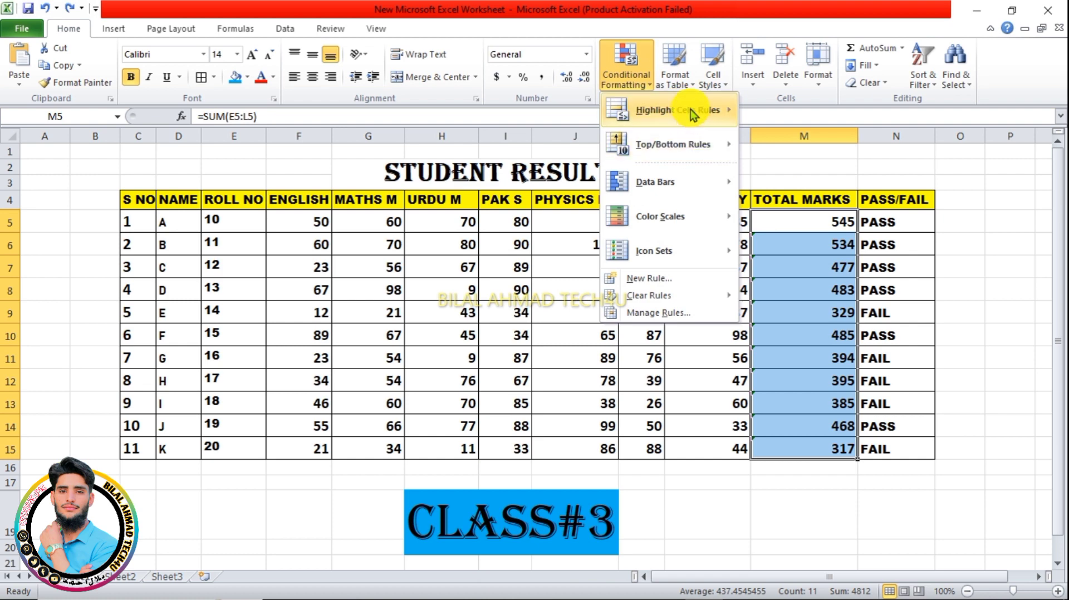
pyautogui.moveTo(691, 110)
pyautogui.click(784, 148)
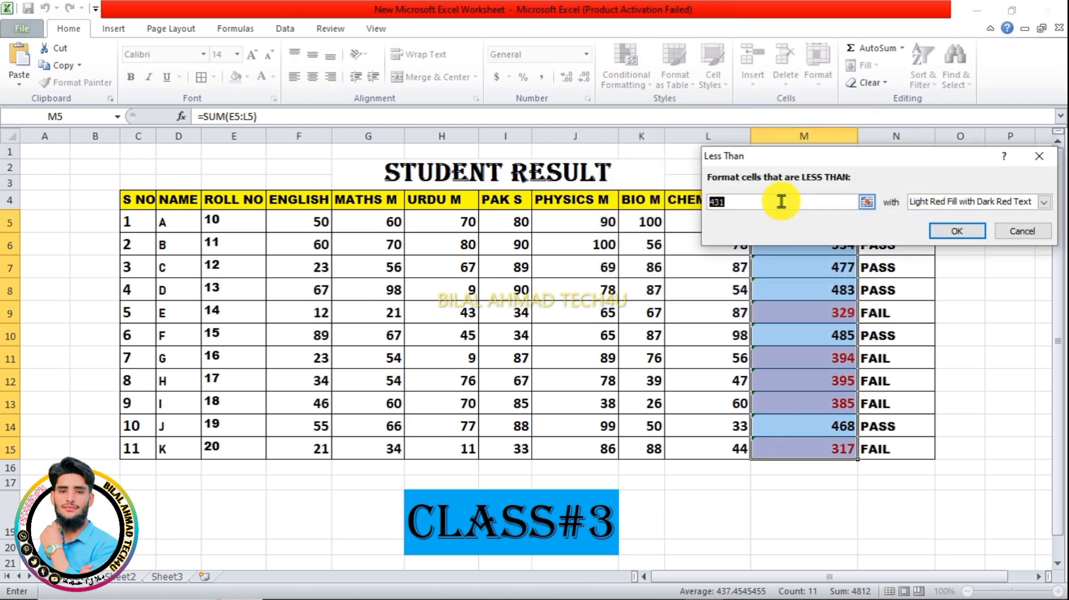
pyautogui.press('BackSpace')
pyautogui.write('4')
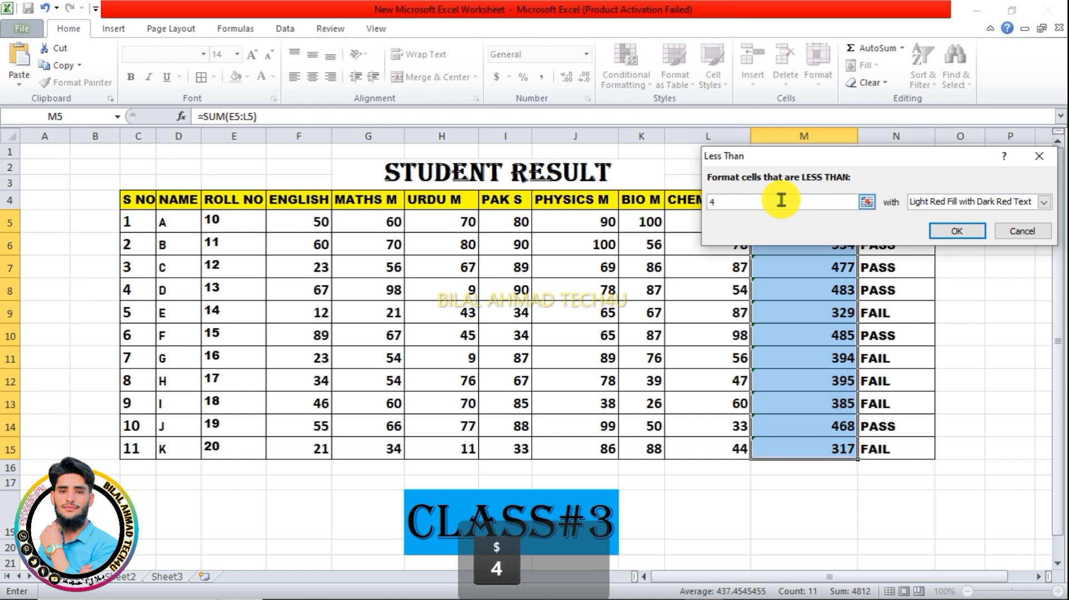
pyautogui.write('0-0')
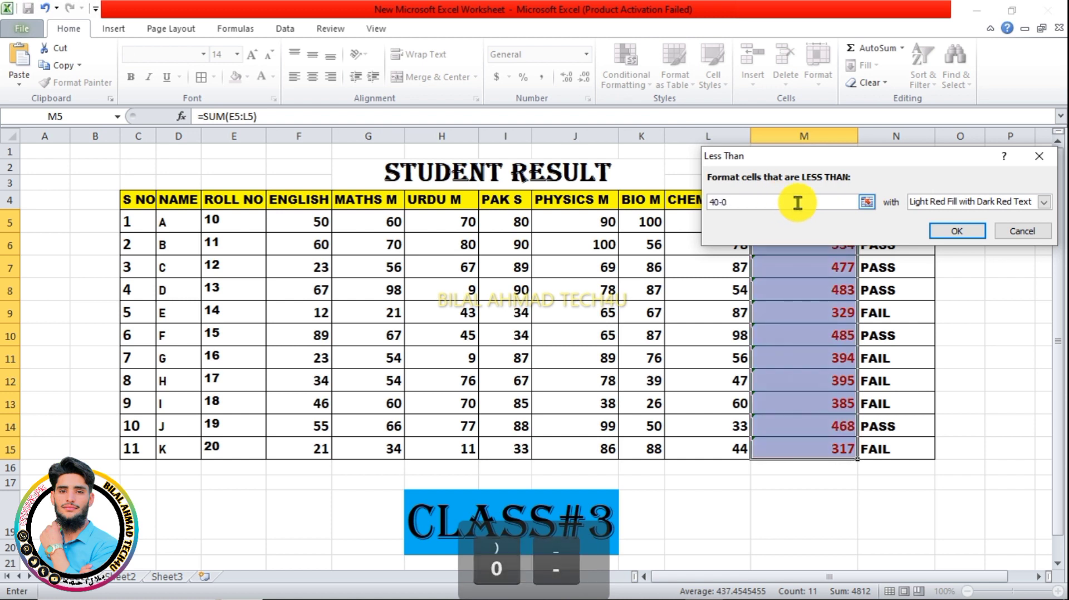
pyautogui.press('BackSpace')
pyautogui.press('BackSpace')
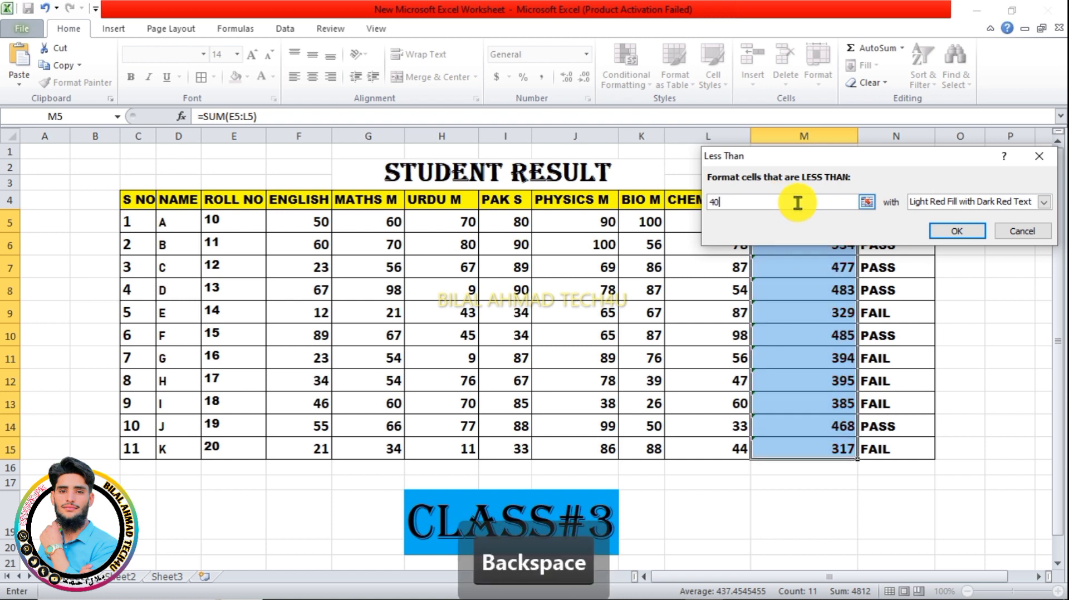
pyautogui.write('0')
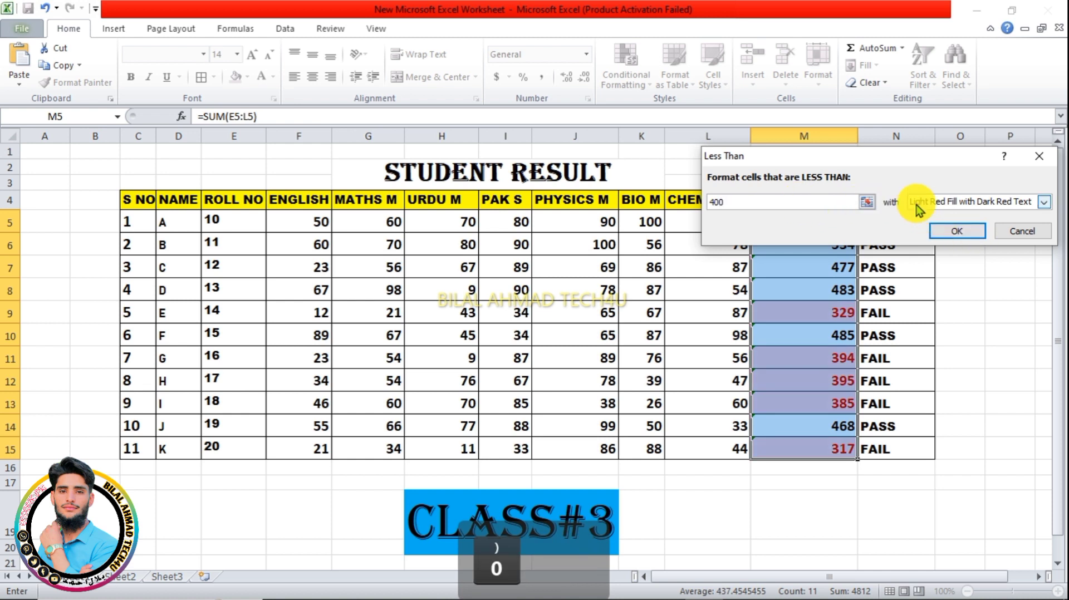
pyautogui.click(956, 237)
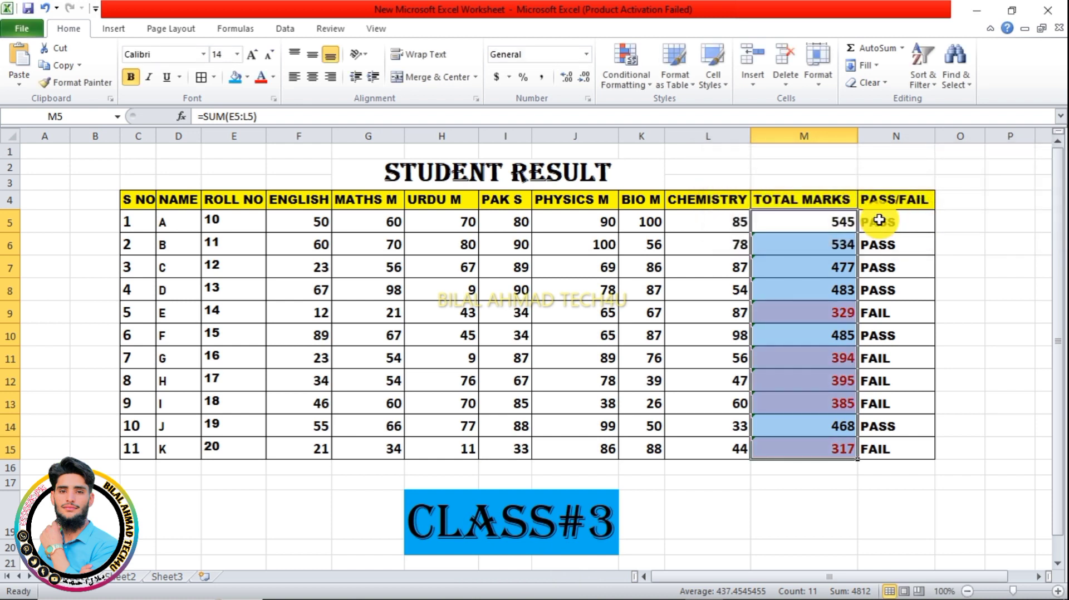
pyautogui.click(884, 239)
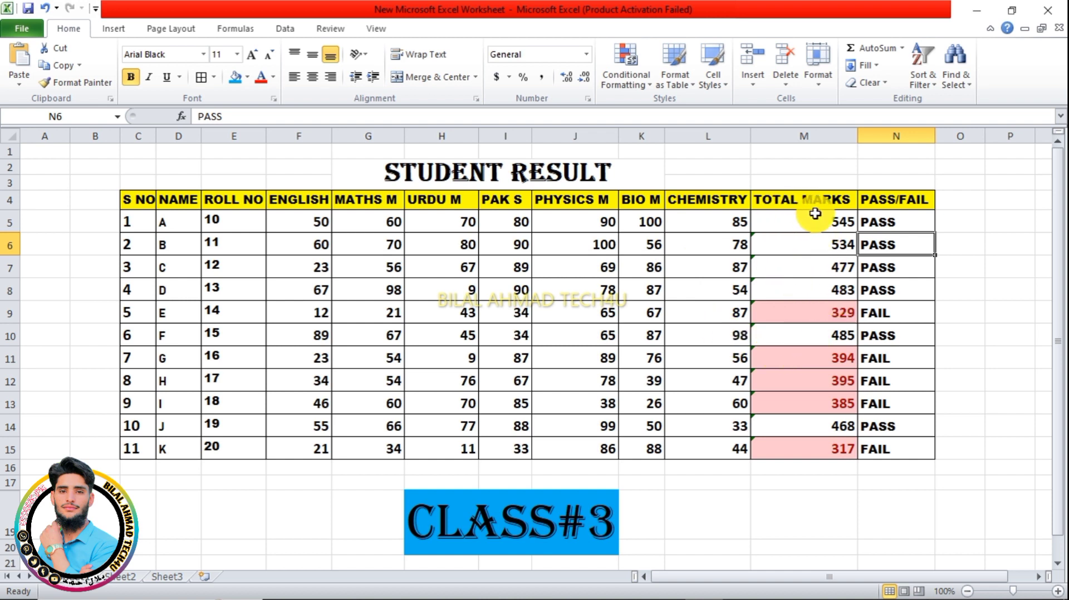
pyautogui.moveTo(720, 221); pyautogui.dragTo(724, 342)
pyautogui.moveTo(603, 222); pyautogui.dragTo(646, 335)
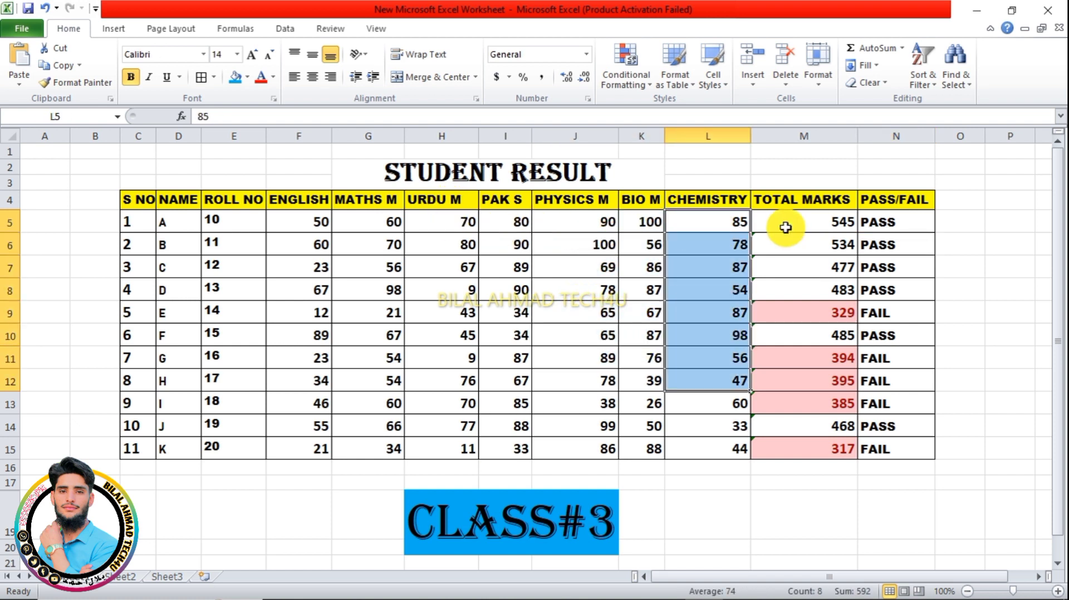
pyautogui.moveTo(785, 226); pyautogui.dragTo(785, 358)
pyautogui.click(771, 222)
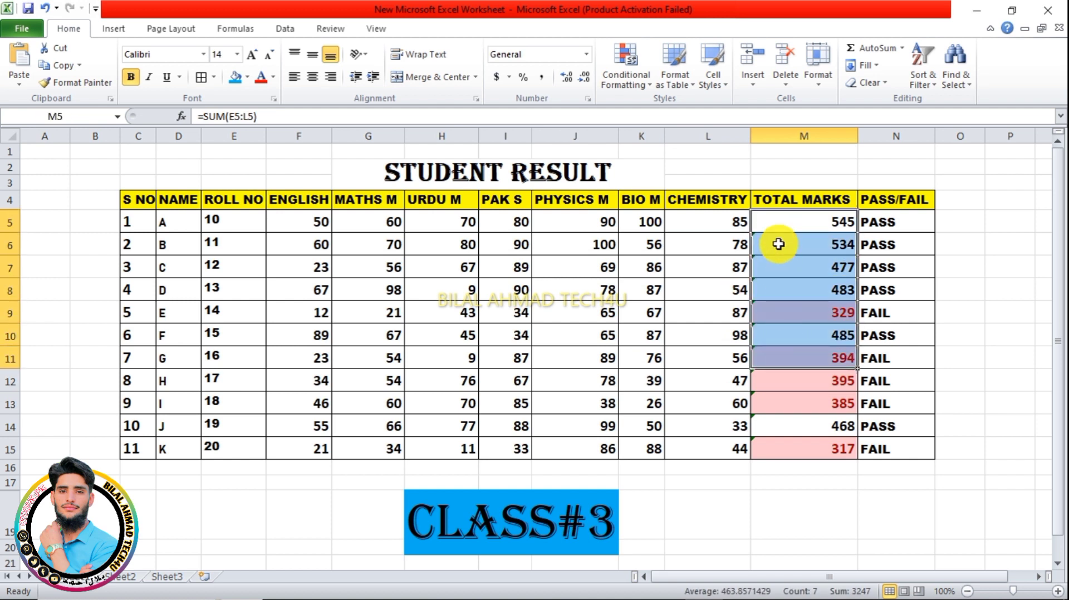
pyautogui.click(771, 229)
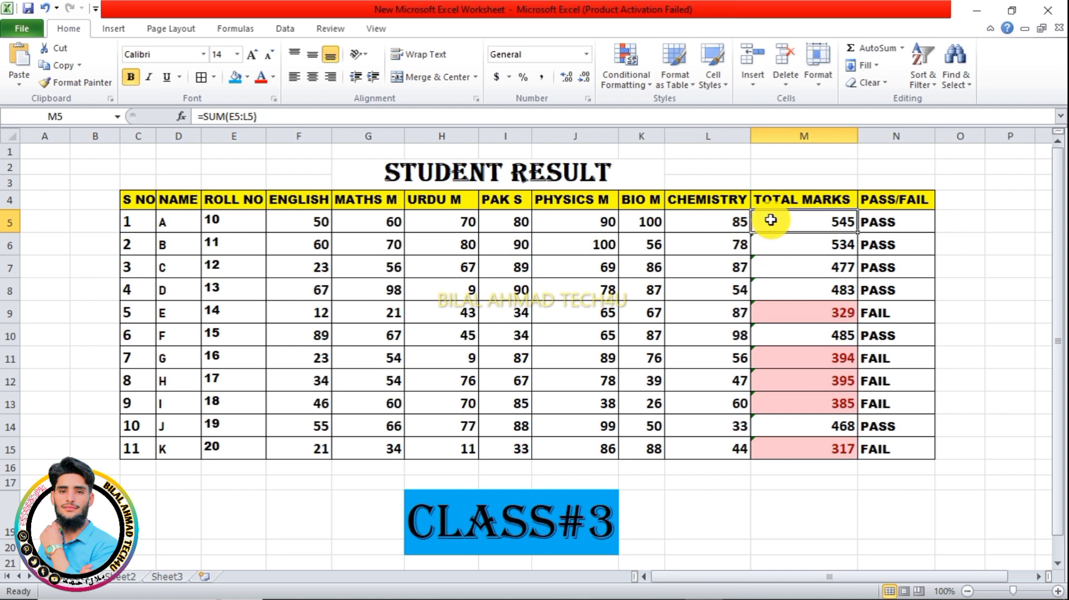
# Highlight the Total Marks values in M5:M15 that are between 400 and 500 with Yellow Fill with Dark Yellow Text.
pyautogui.moveTo(775, 218); pyautogui.dragTo(802, 449)
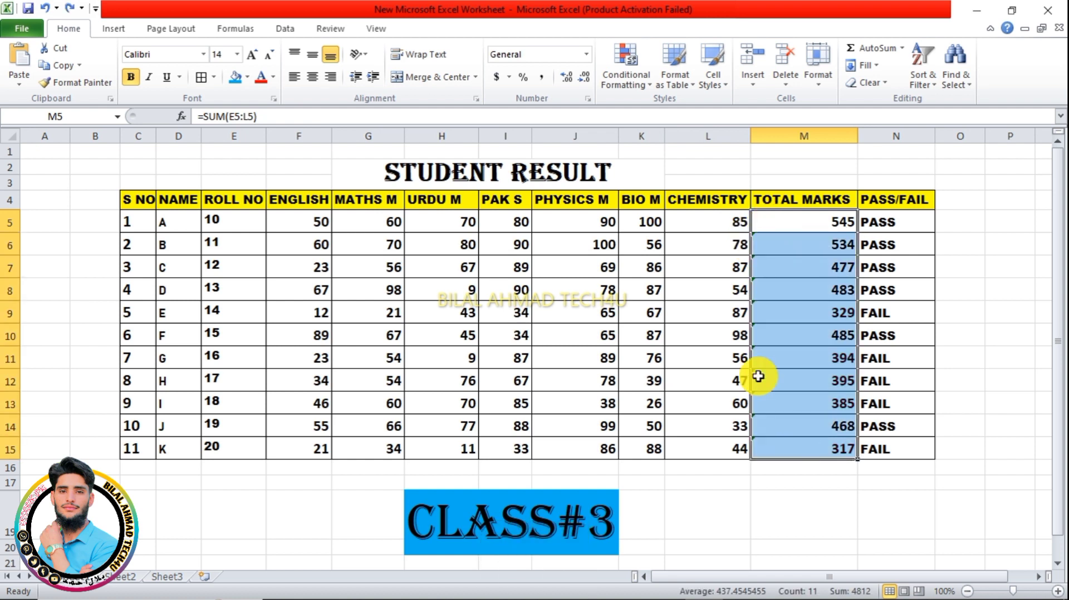
pyautogui.click(632, 90)
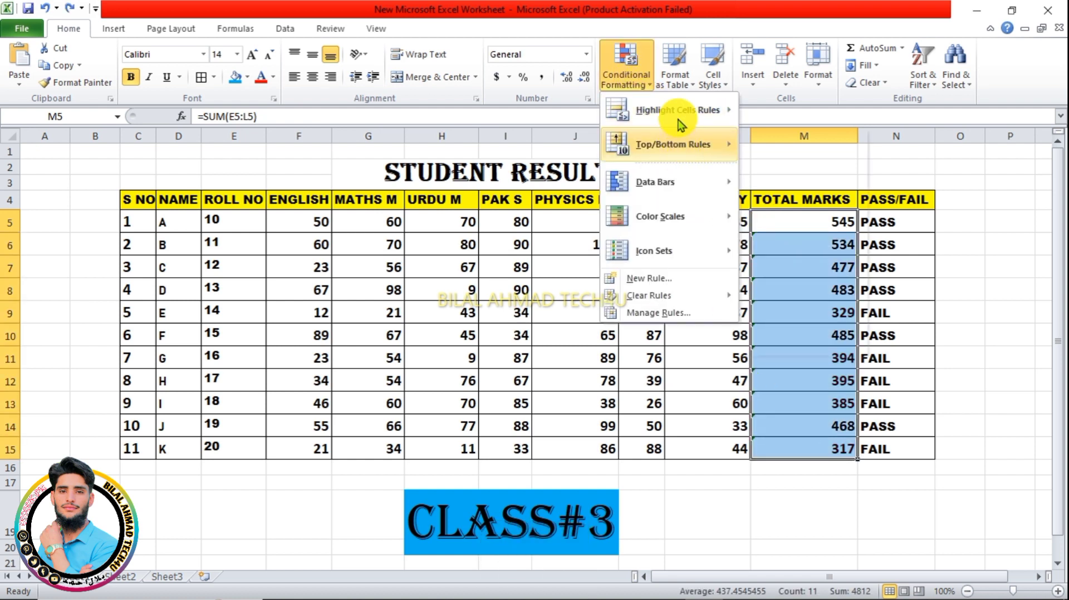
pyautogui.moveTo(678, 112)
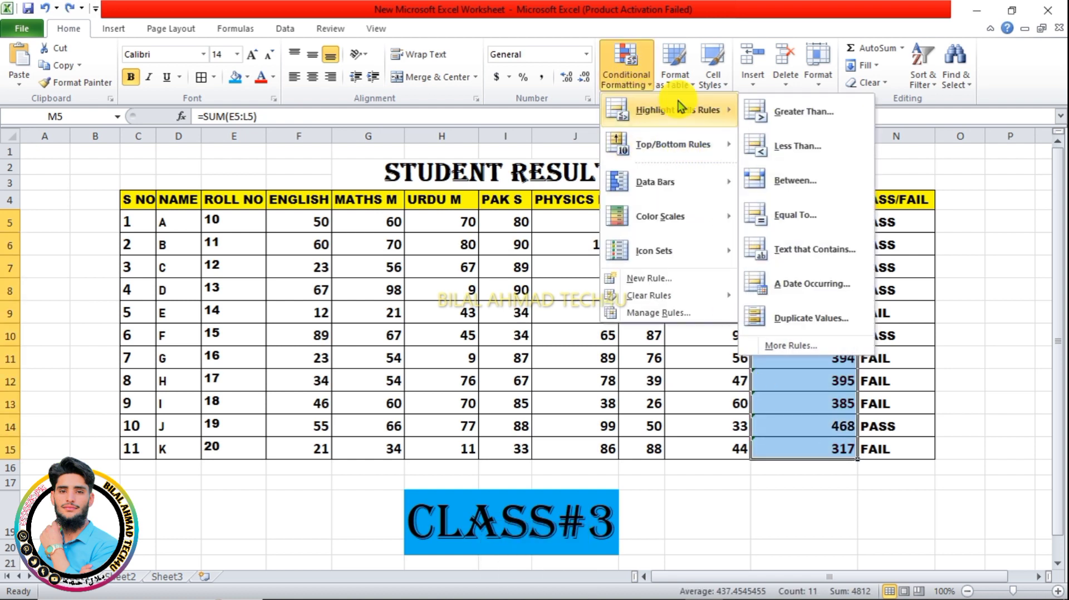
pyautogui.click(774, 189)
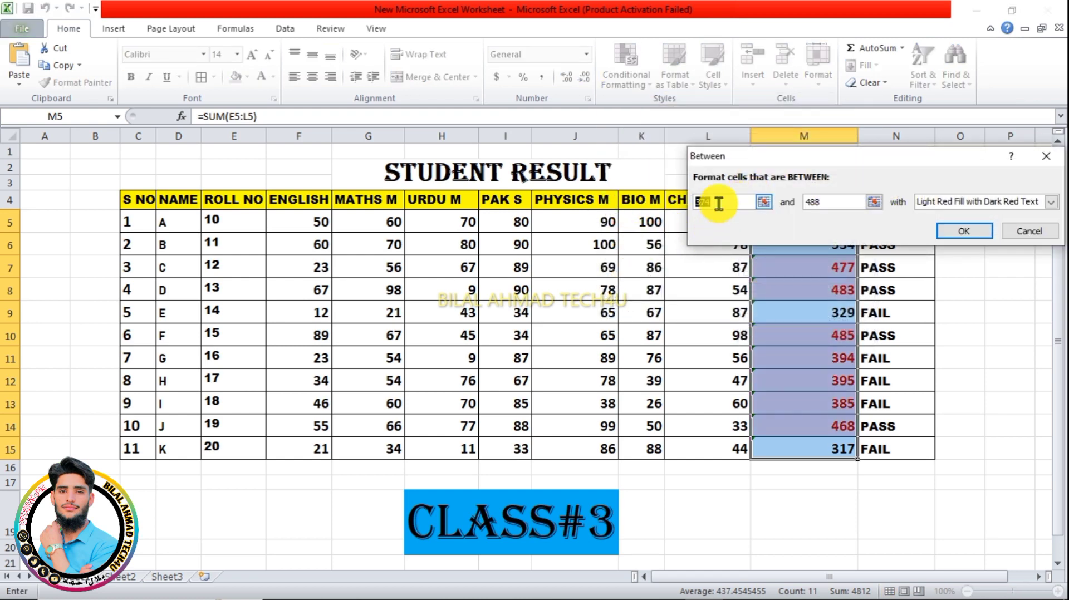
pyautogui.press('BackSpace')
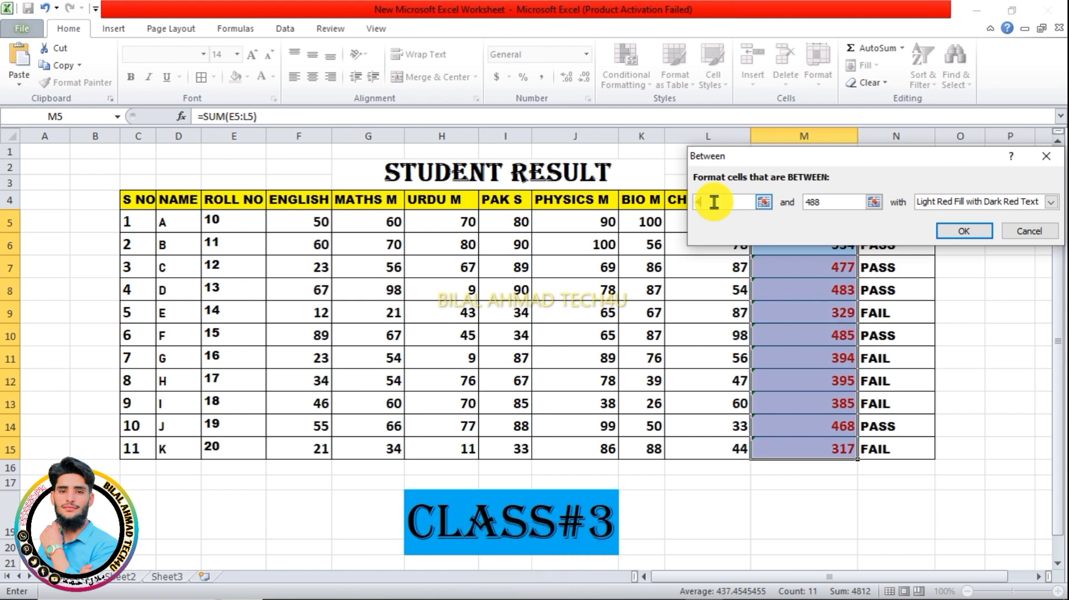
pyautogui.write('400')
pyautogui.click(830, 202)
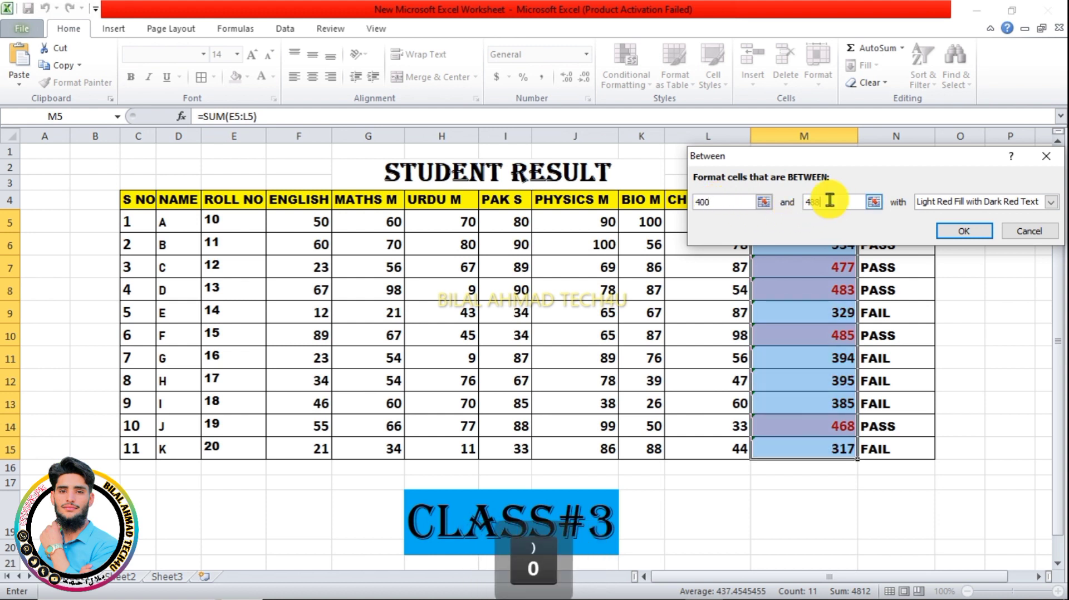
pyautogui.press('BackSpace')
pyautogui.press('BackSpace')
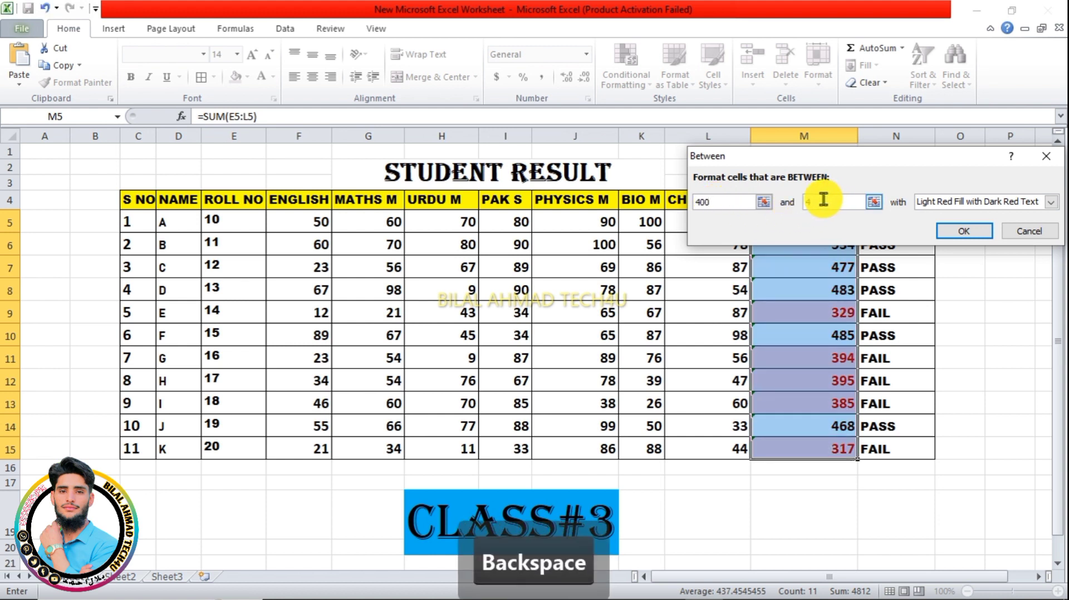
pyautogui.write('500')
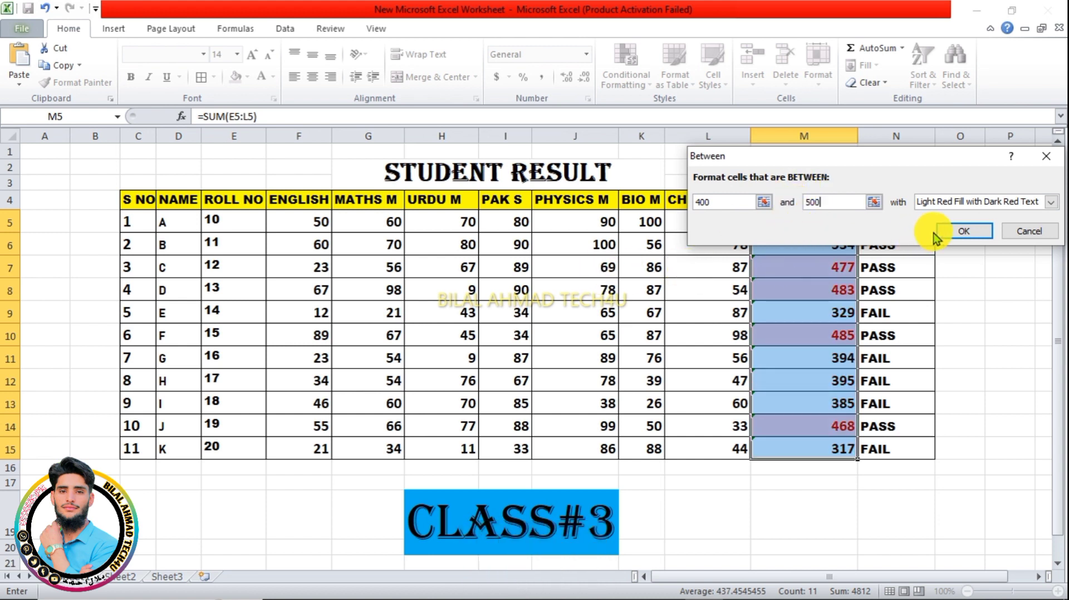
pyautogui.click(1049, 202)
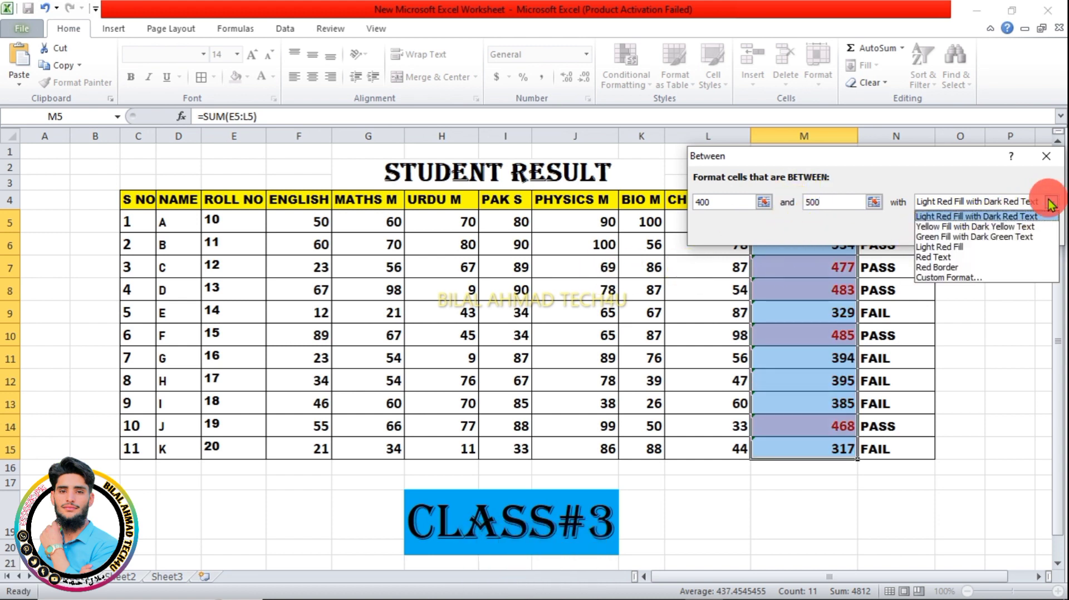
pyautogui.click(976, 225)
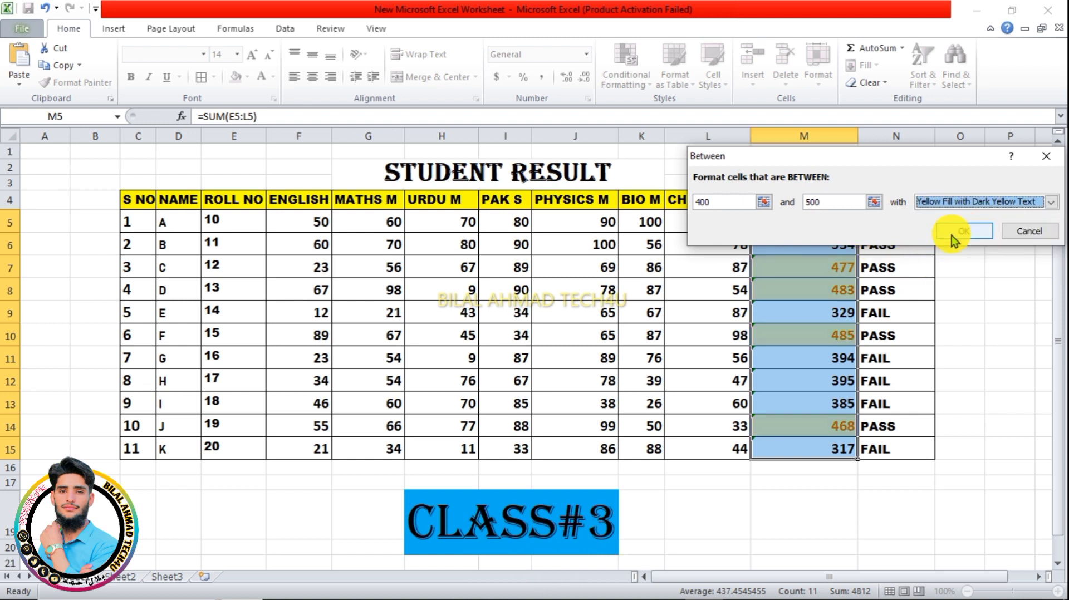
pyautogui.click(960, 233)
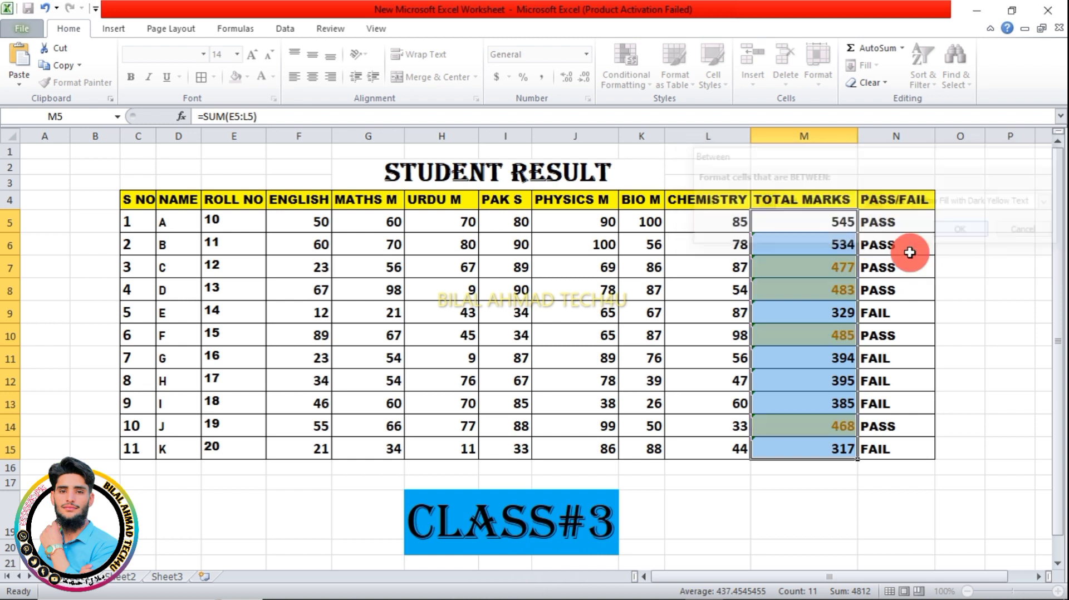
# Check the highlighted Total Marks cells M7, M8, M10 and M14 one by one.
pyautogui.click(703, 288)
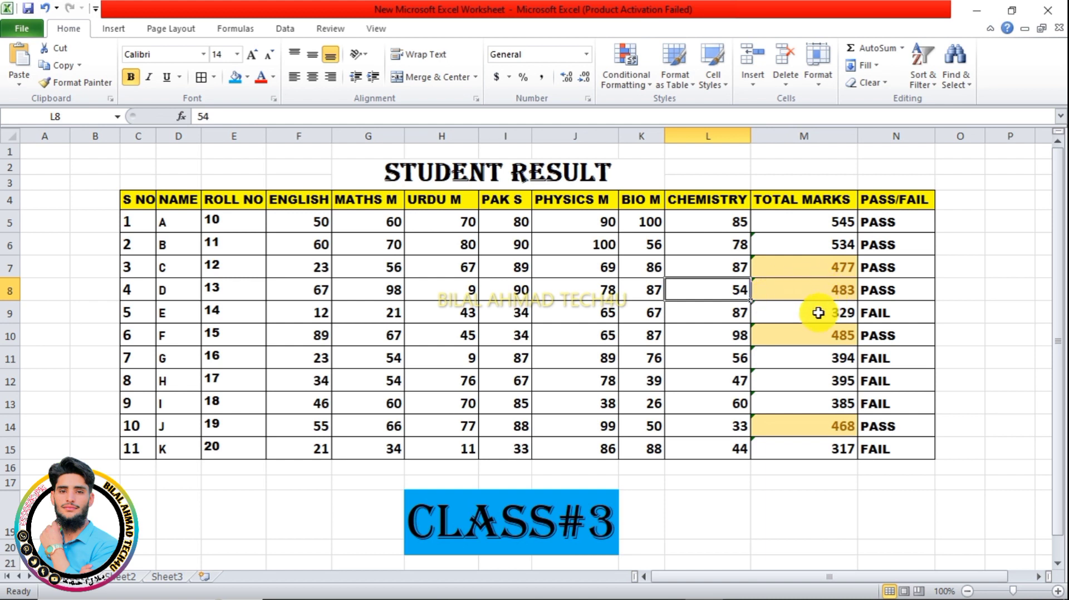
pyautogui.click(811, 269)
pyautogui.click(805, 289)
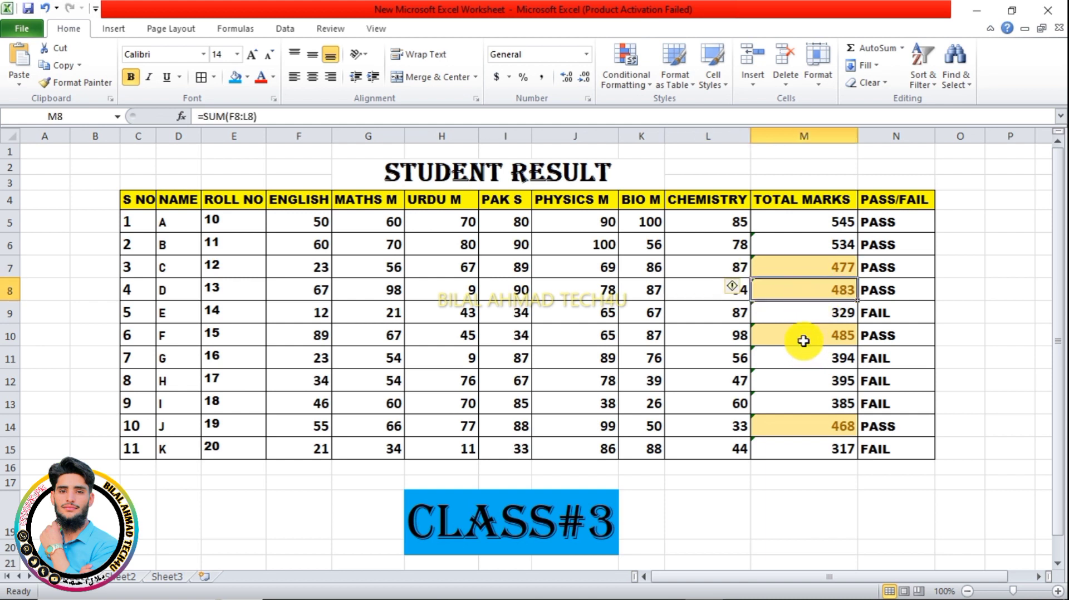
pyautogui.click(799, 337)
pyautogui.click(772, 428)
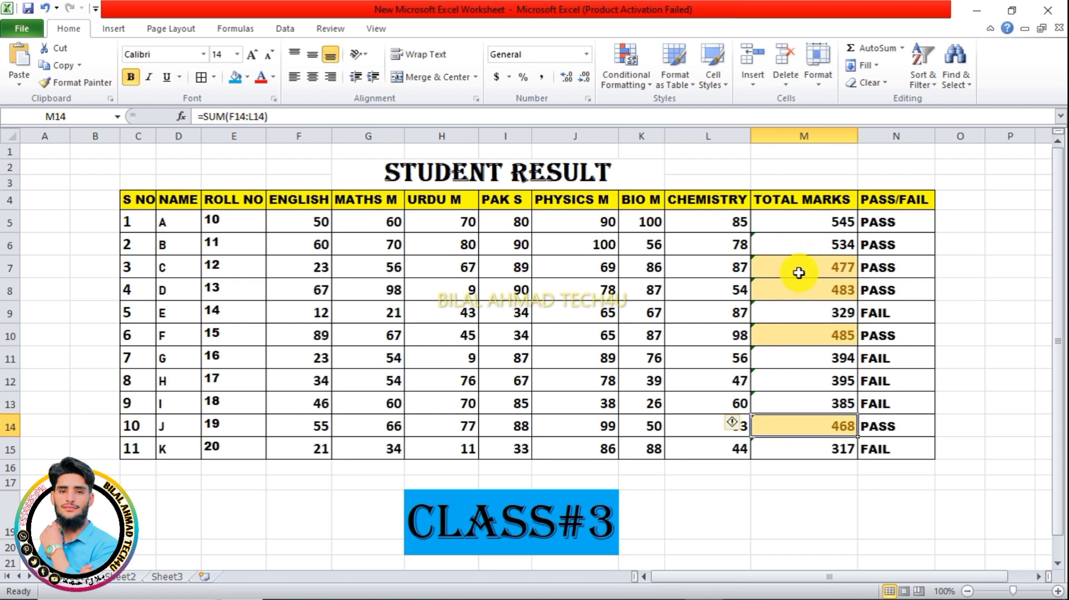
# Highlight the Total Marks values in M5:M15 that are equal to 477 with Light Red Fill with Dark Red Text.
pyautogui.moveTo(804, 222); pyautogui.dragTo(804, 449)
pyautogui.click(627, 67)
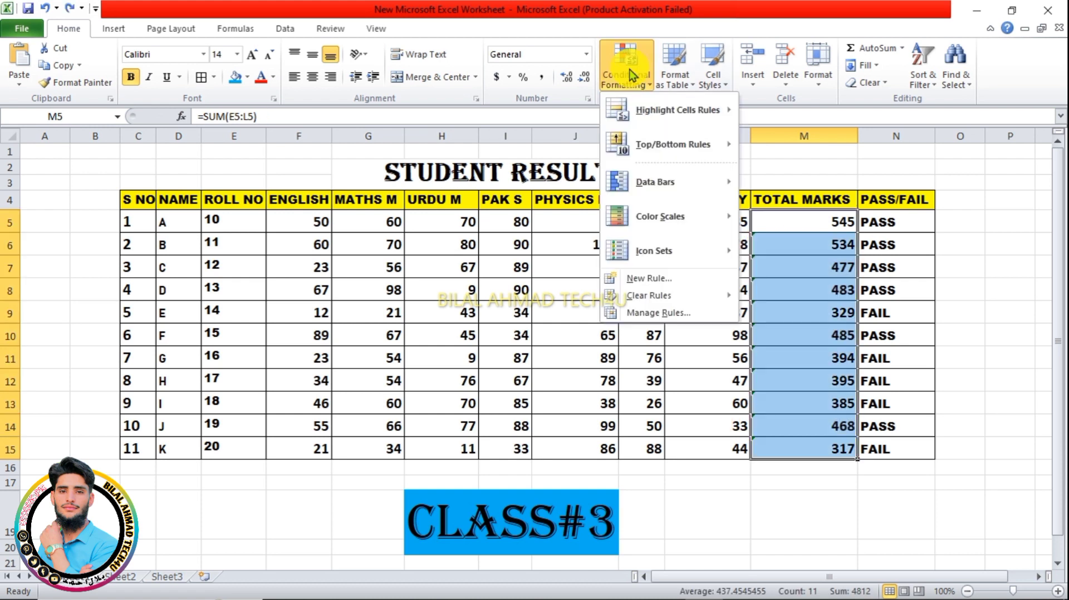
pyautogui.moveTo(656, 108)
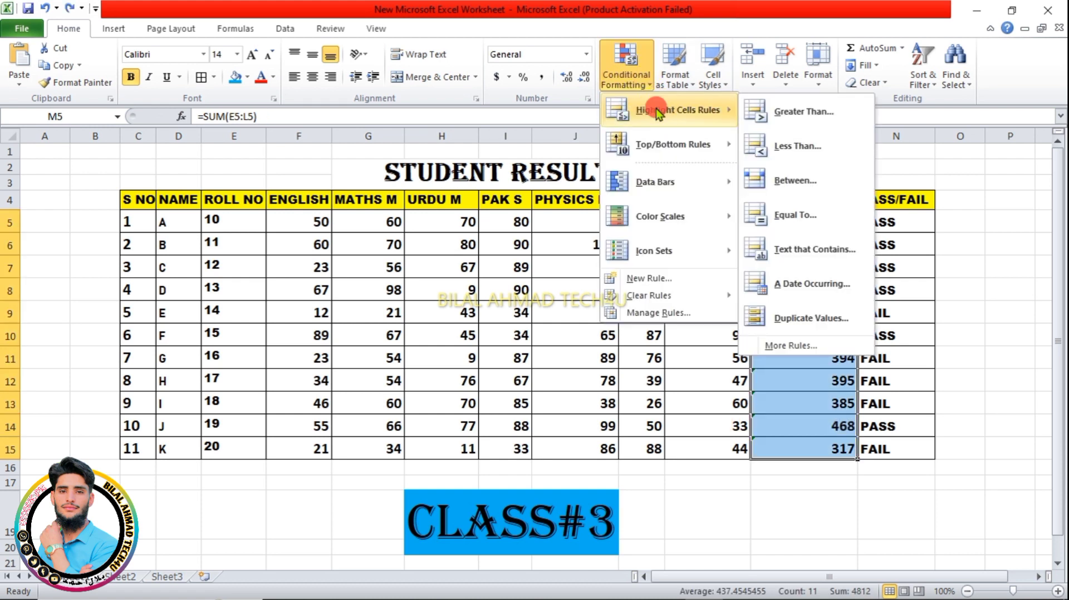
pyautogui.click(791, 215)
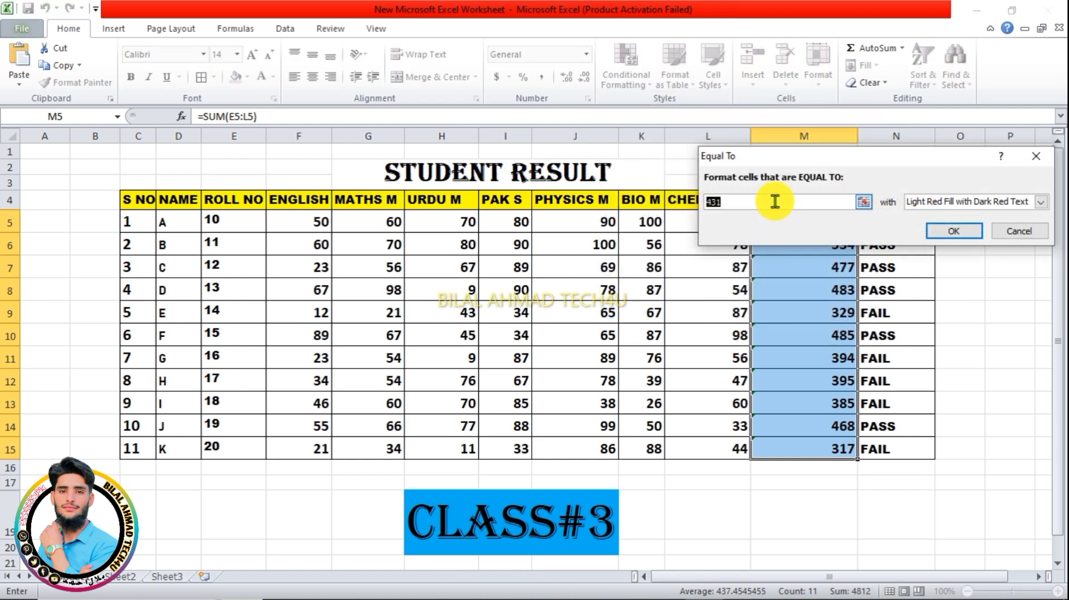
pyautogui.press('BackSpace')
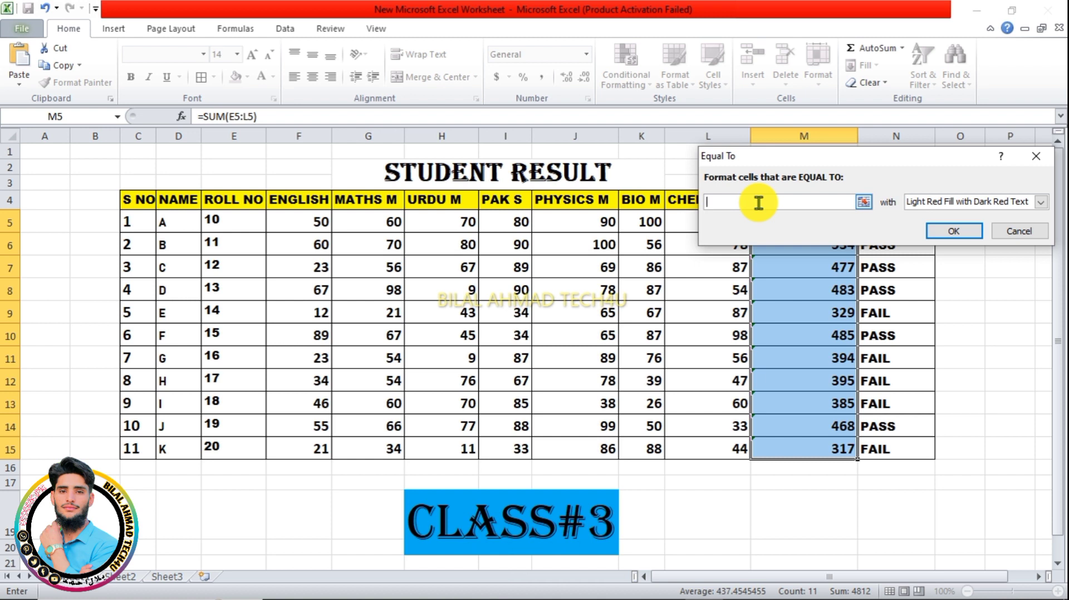
pyautogui.write('477')
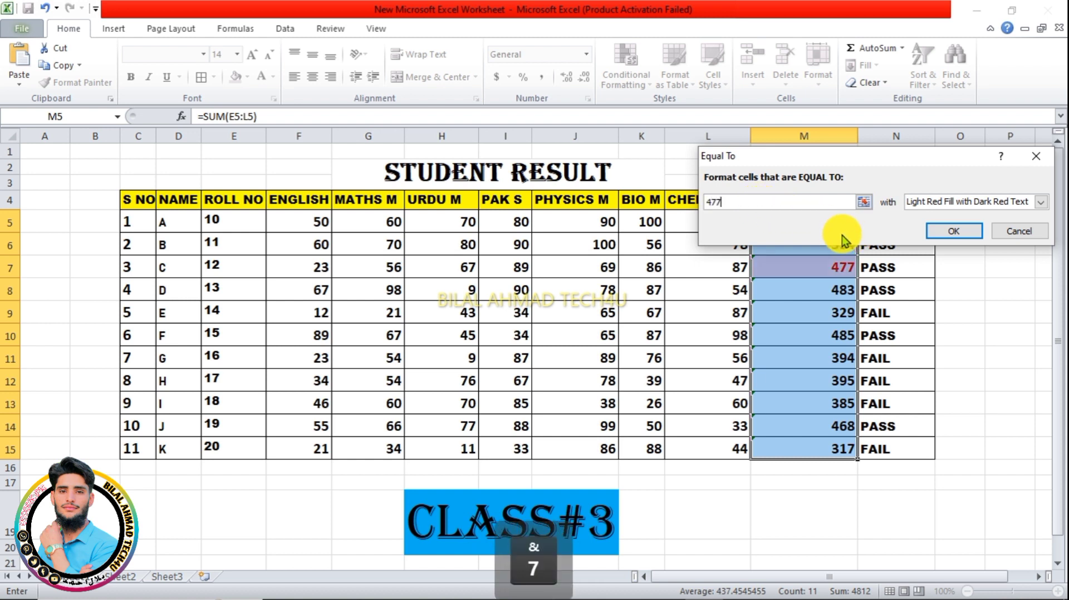
pyautogui.click(955, 233)
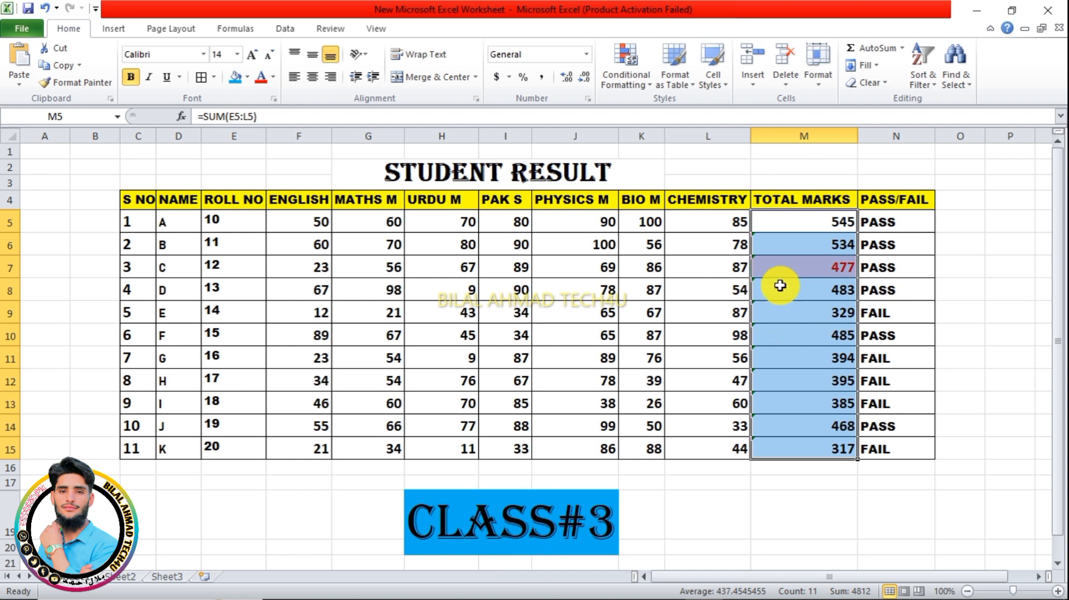
pyautogui.click(736, 268)
pyautogui.click(830, 268)
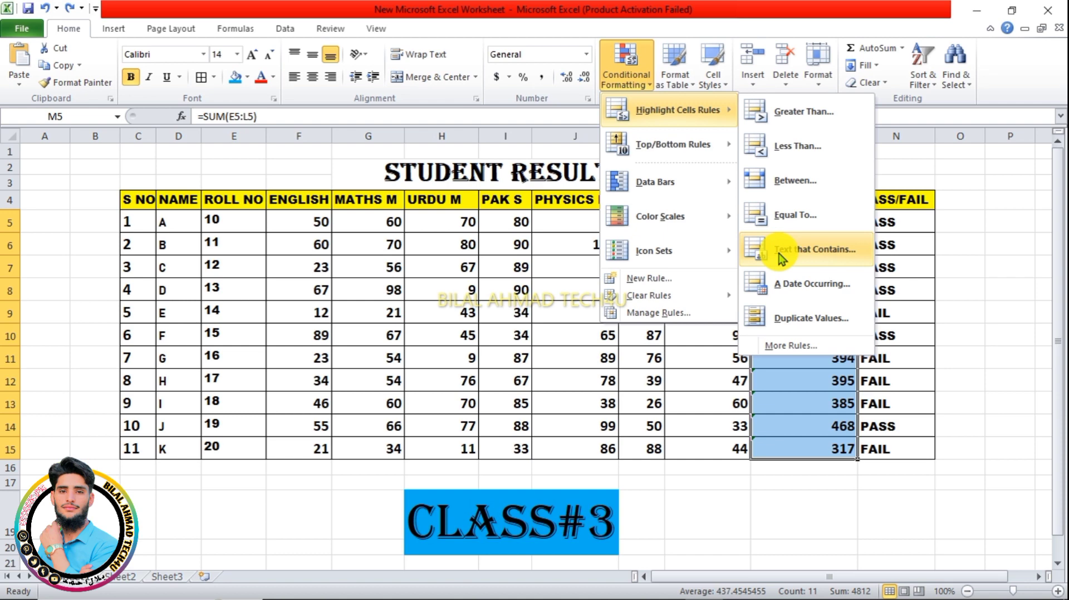
# Highlight the Pass/Fail cells in N5:N15 that contain the text "fail" with Light Red Fill with Dark Red Text.
pyautogui.moveTo(882, 220); pyautogui.dragTo(907, 445)
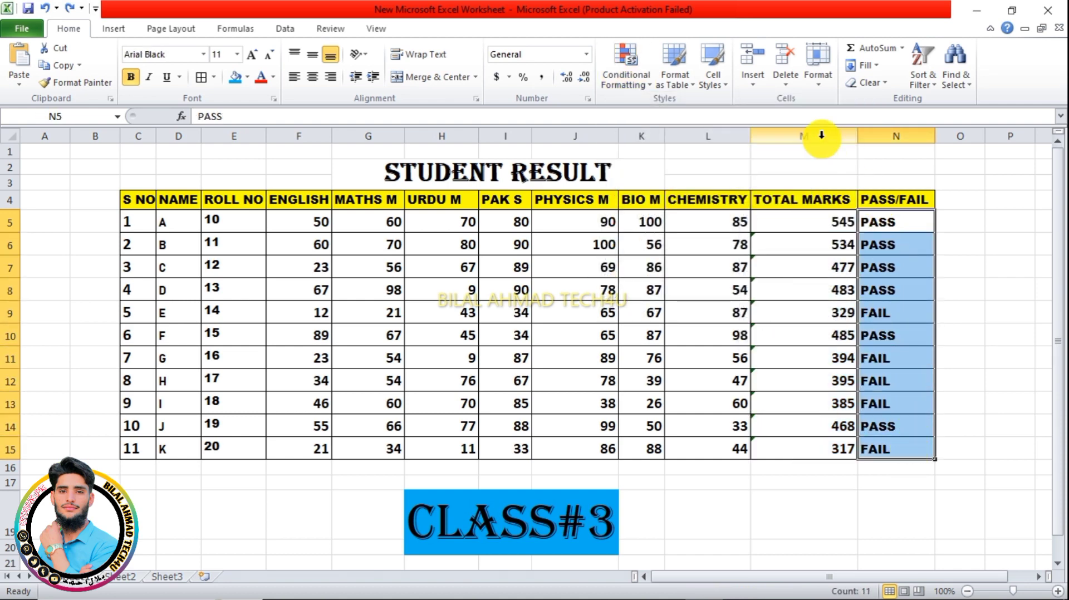
pyautogui.click(628, 80)
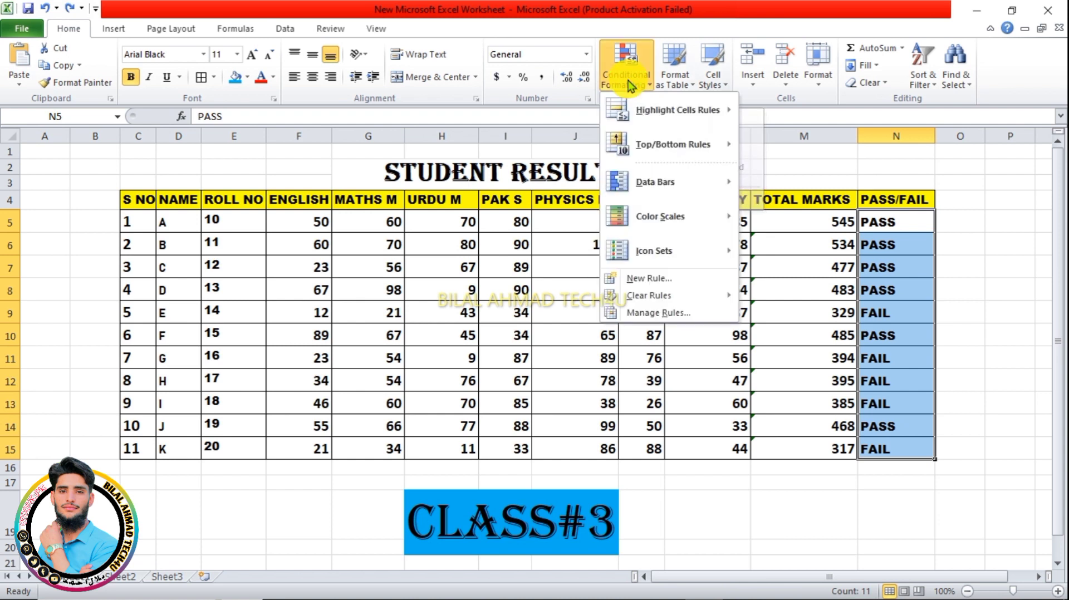
pyautogui.moveTo(675, 117)
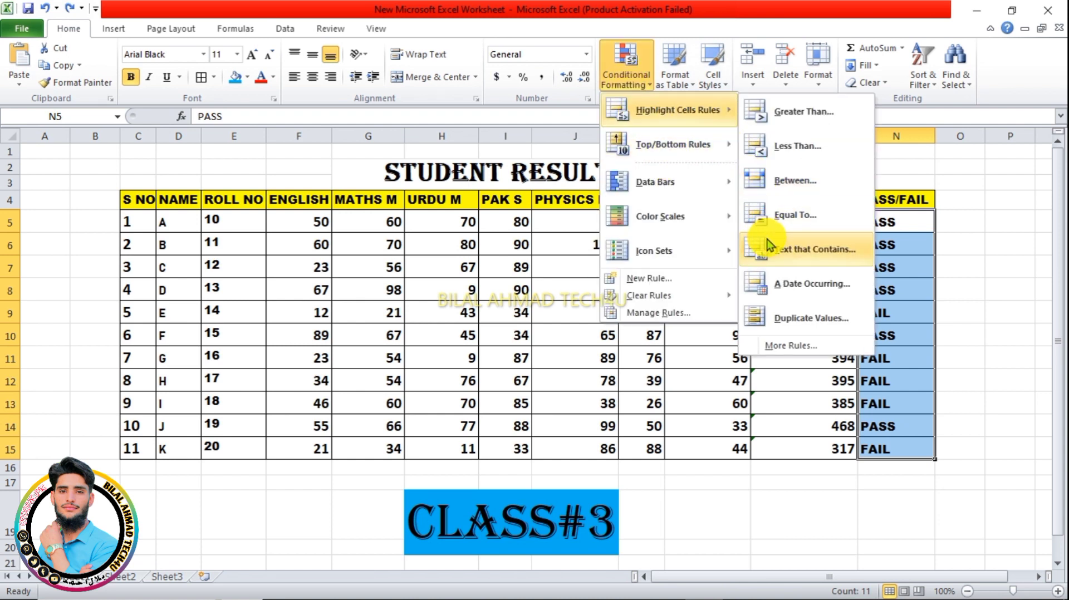
pyautogui.click(801, 255)
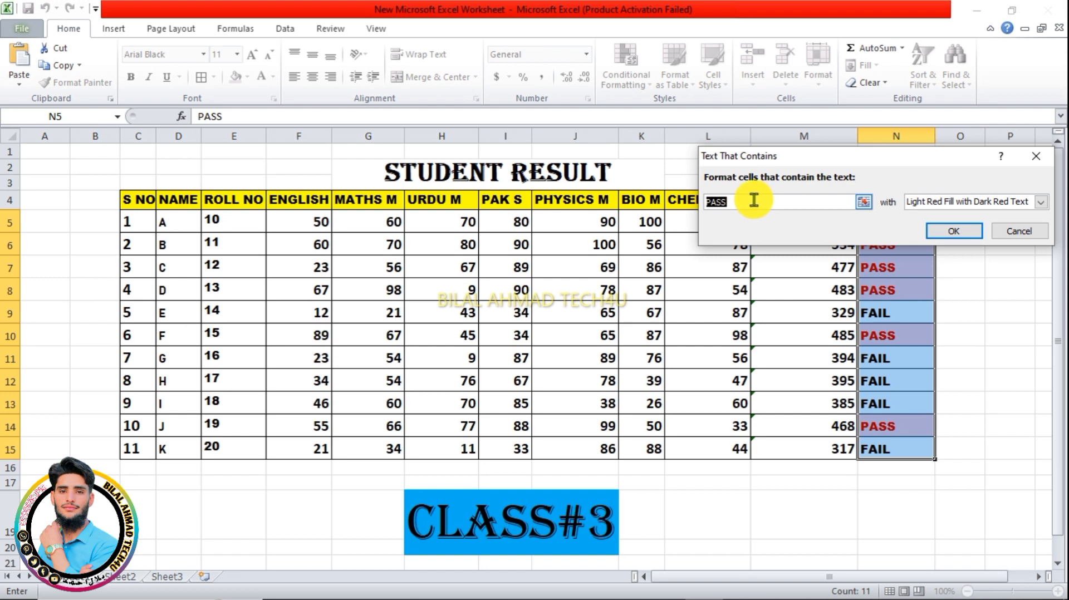
pyautogui.press('BackSpace')
pyautogui.write('fail')
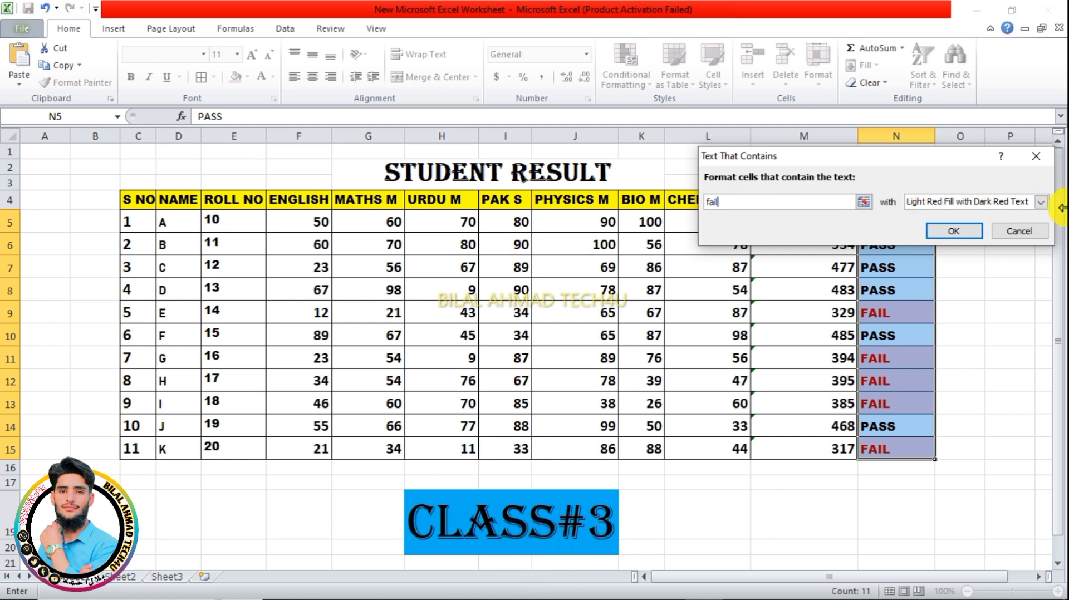
pyautogui.click(965, 232)
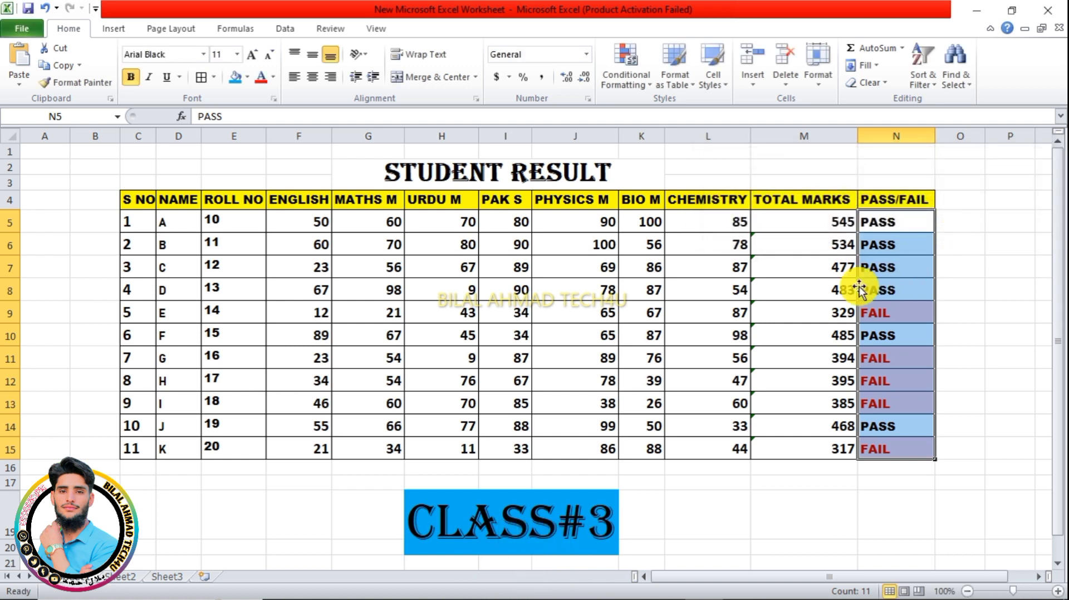
pyautogui.click(809, 265)
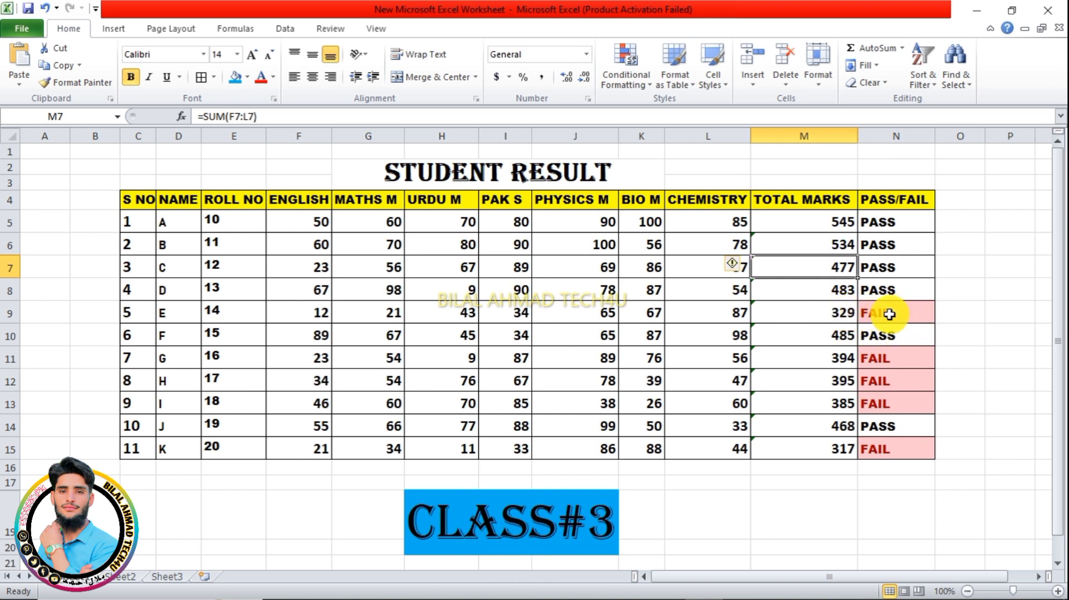
pyautogui.moveTo(889, 314)
pyautogui.mouseDown()
pyautogui.moveTo(860, 312)
pyautogui.moveTo(884, 310)
pyautogui.mouseUp()
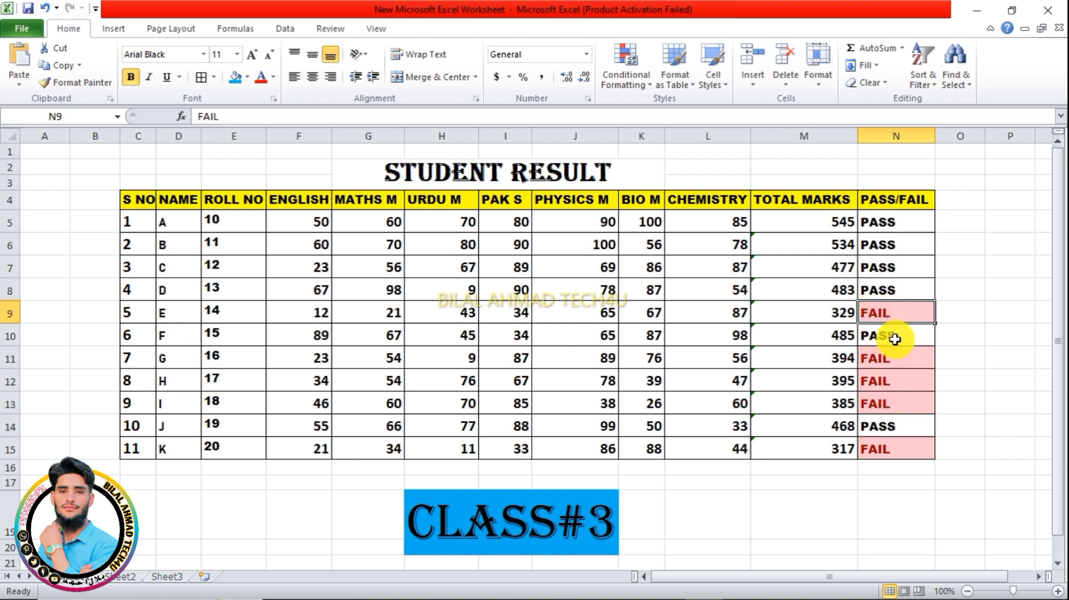
pyautogui.moveTo(897, 221); pyautogui.dragTo(897, 448)
pyautogui.click(626, 78)
pyautogui.moveTo(692, 112)
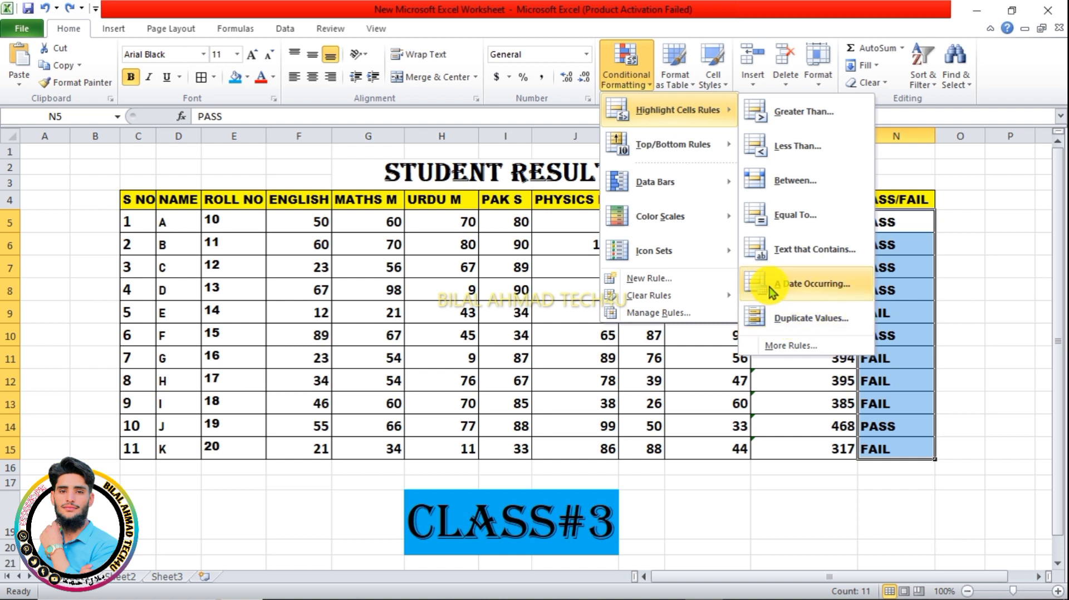
pyautogui.press('Escape')
pyautogui.press('Escape')
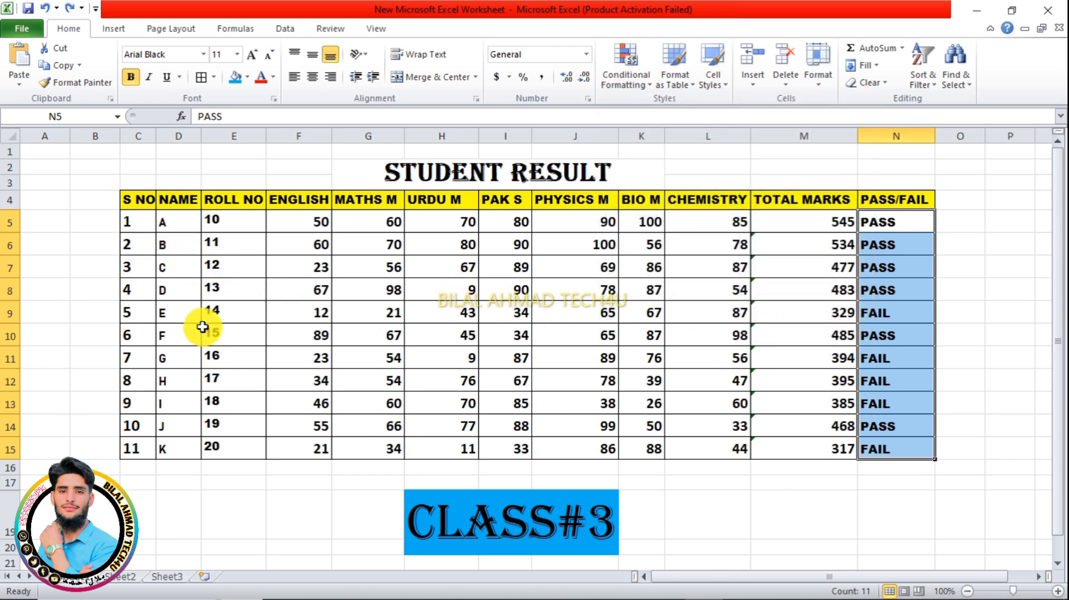
# Add a Duplicate Values rule to the Name cells D5:D15 with Light Red Fill with Dark Red Text.
pyautogui.moveTo(179, 222); pyautogui.dragTo(167, 446)
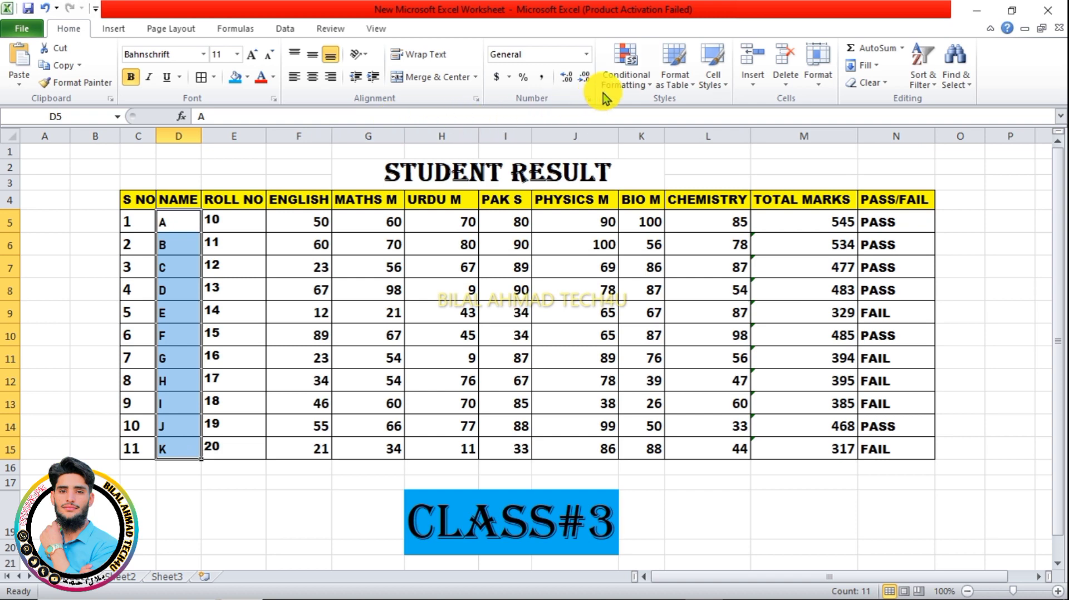
pyautogui.click(626, 69)
pyautogui.moveTo(657, 114)
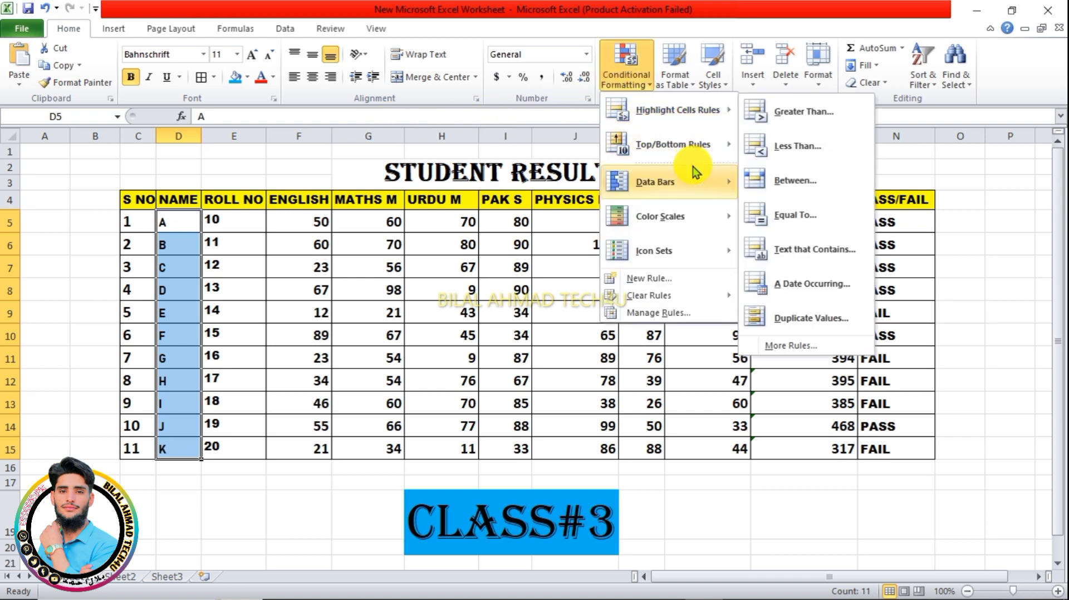
pyautogui.click(836, 319)
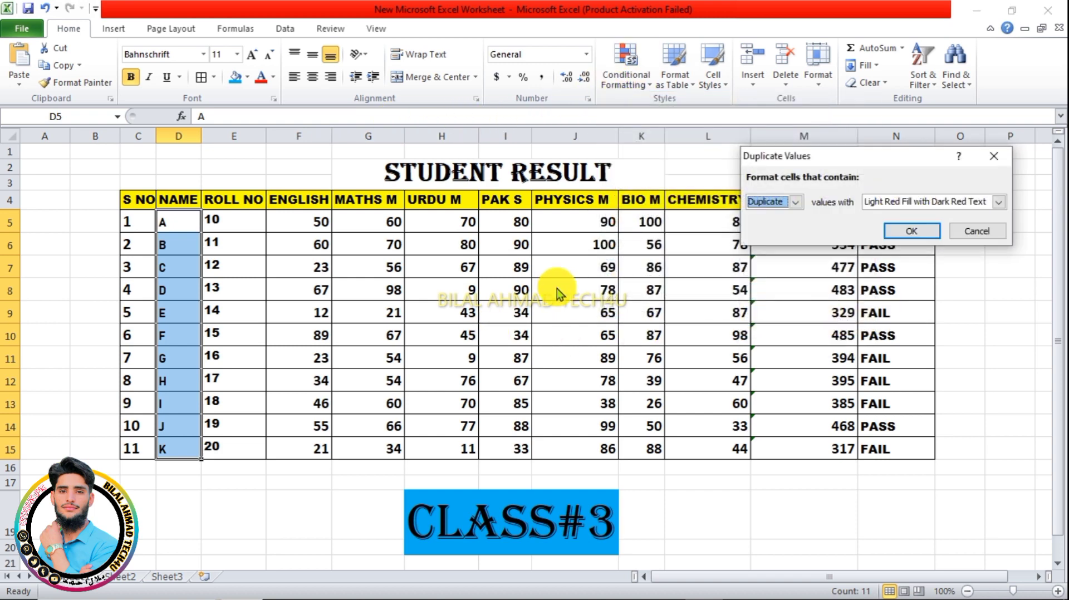
pyautogui.click(931, 229)
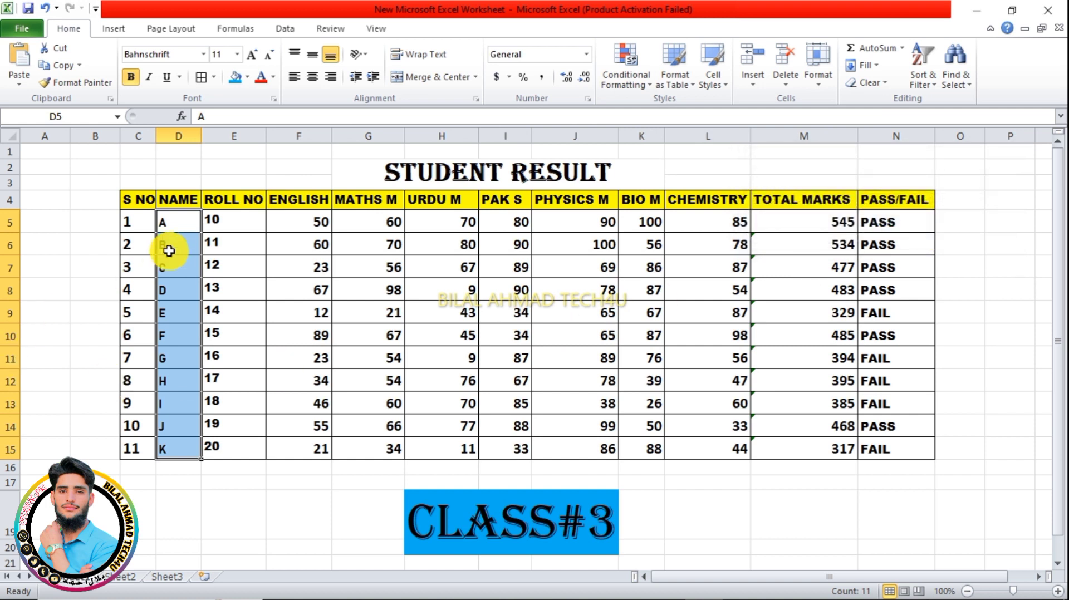
pyautogui.click(167, 312)
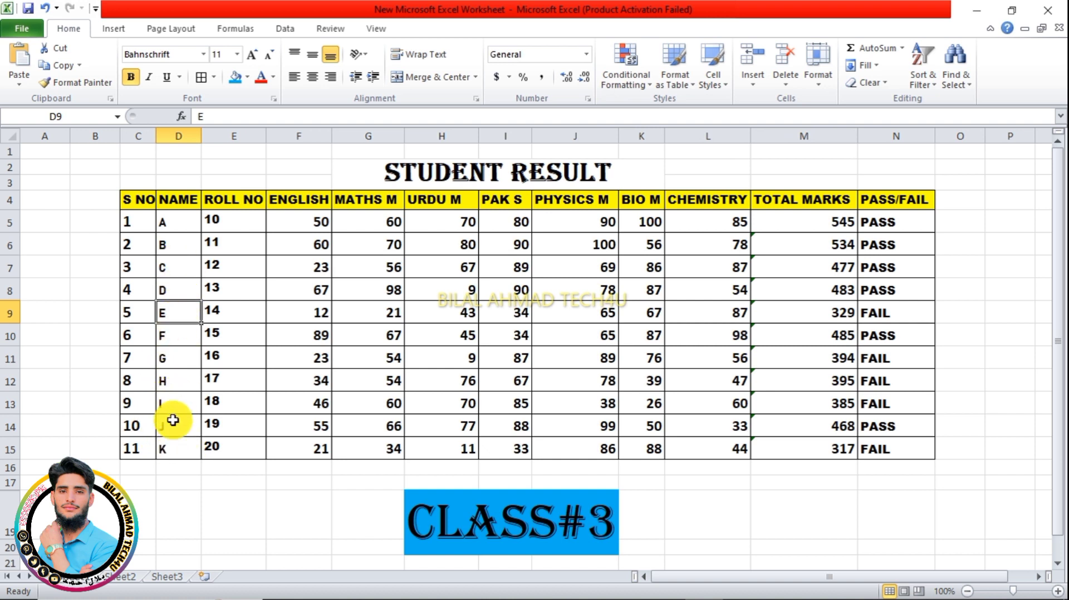
# Change the entry in Name cell D15 to A, matching the entry in D5.
pyautogui.click(177, 448)
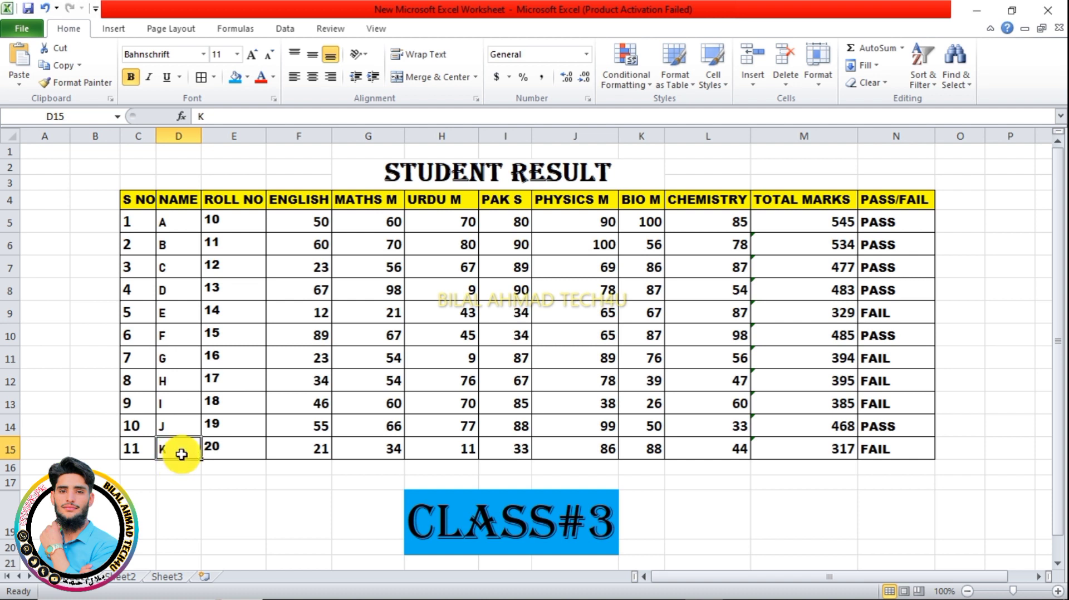
pyautogui.doubleClick(180, 449)
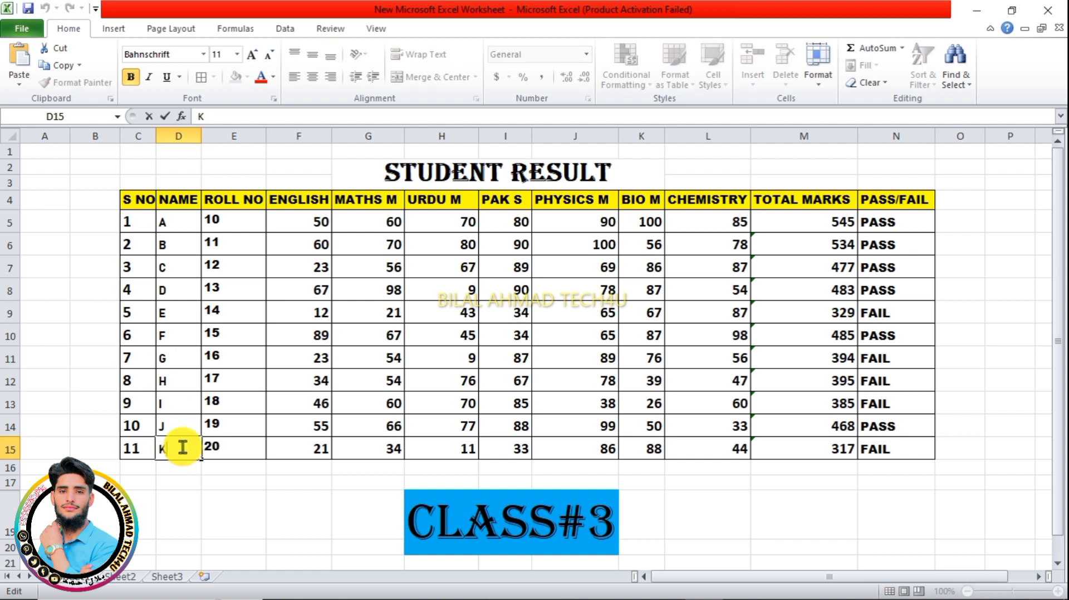
pyautogui.press('BackSpace')
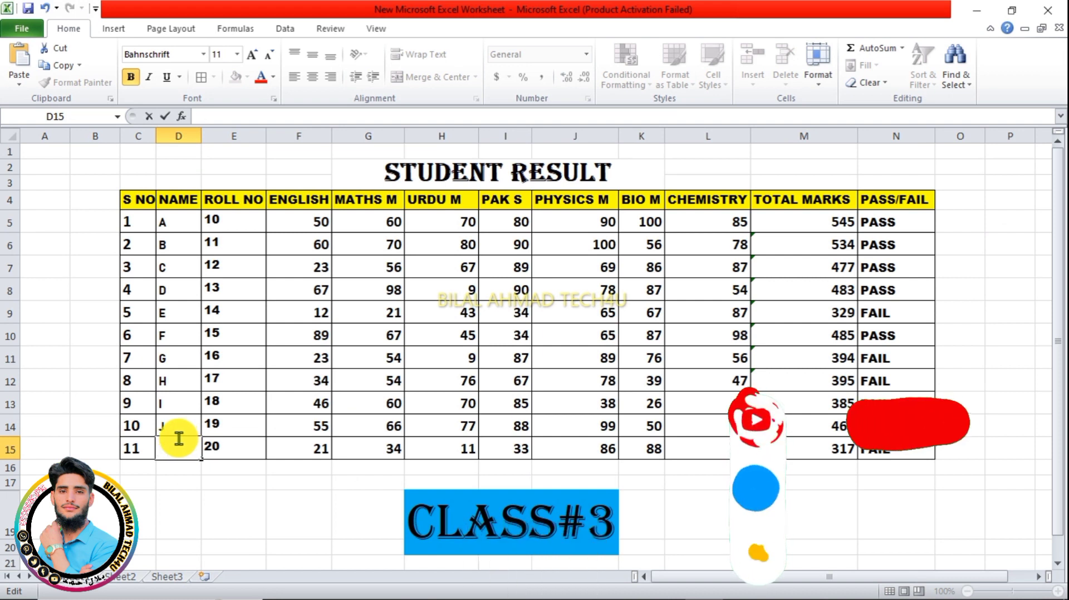
pyautogui.write('A')
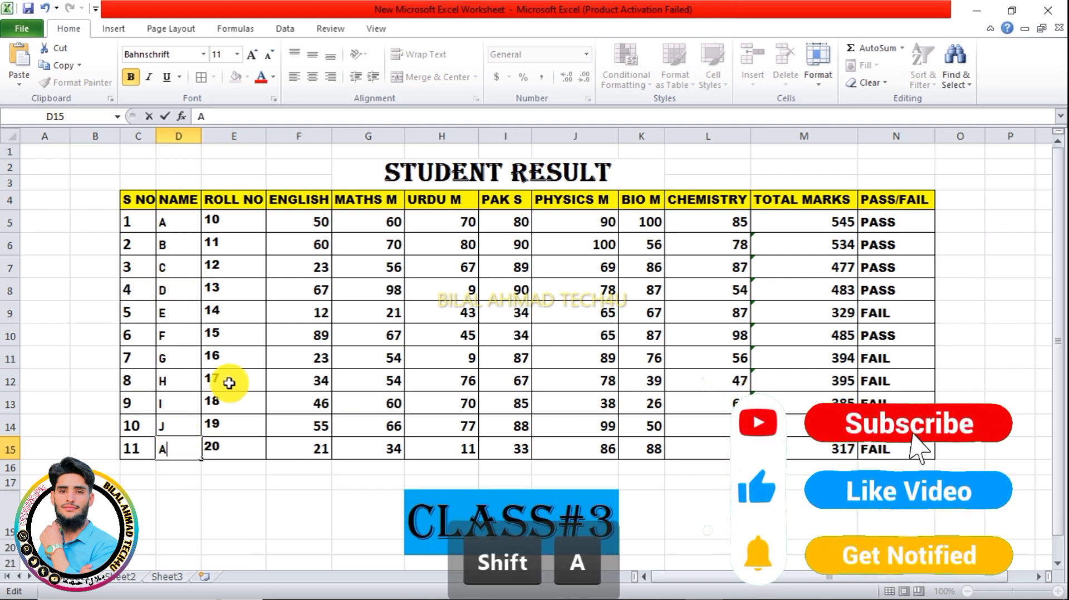
pyautogui.click(185, 408)
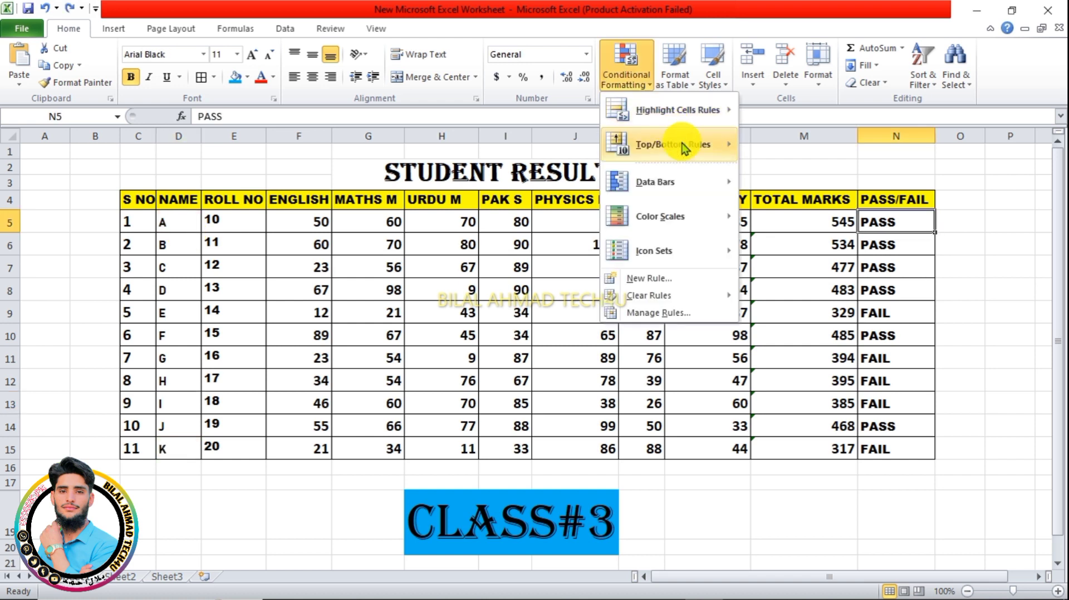
# Highlight the top 5 Total Marks values in M5:M15 with Light Red Fill with Dark Red Text.
pyautogui.moveTo(679, 150)
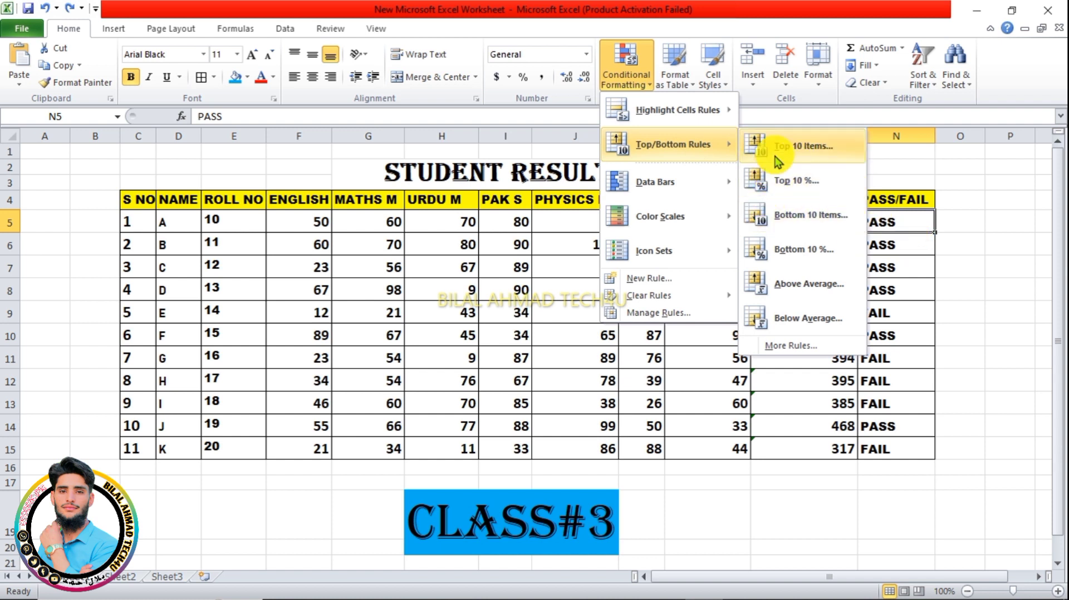
pyautogui.click(891, 252)
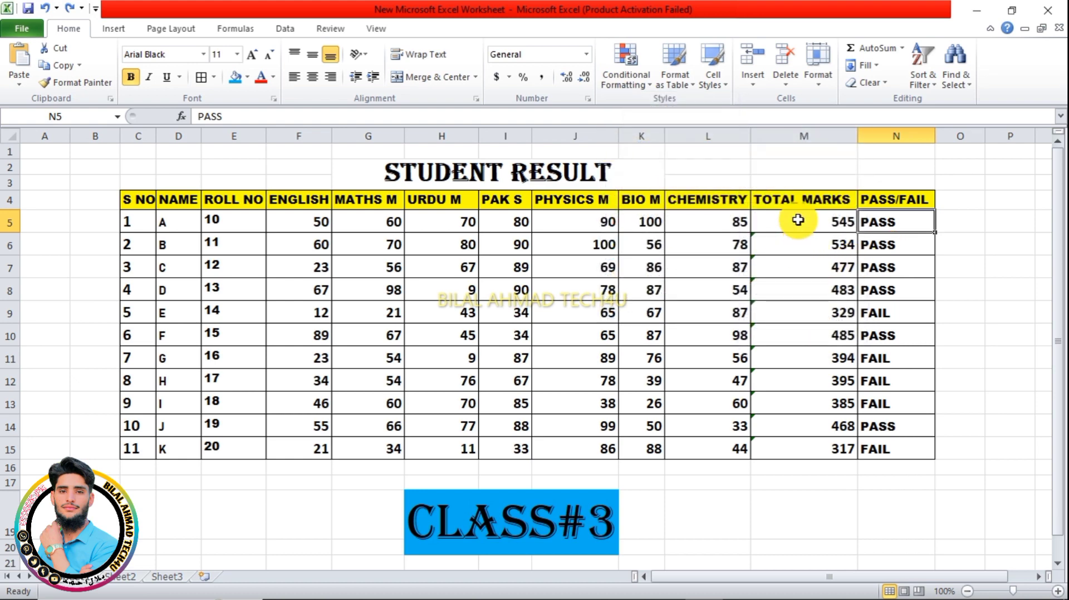
pyautogui.moveTo(790, 224); pyautogui.dragTo(806, 448)
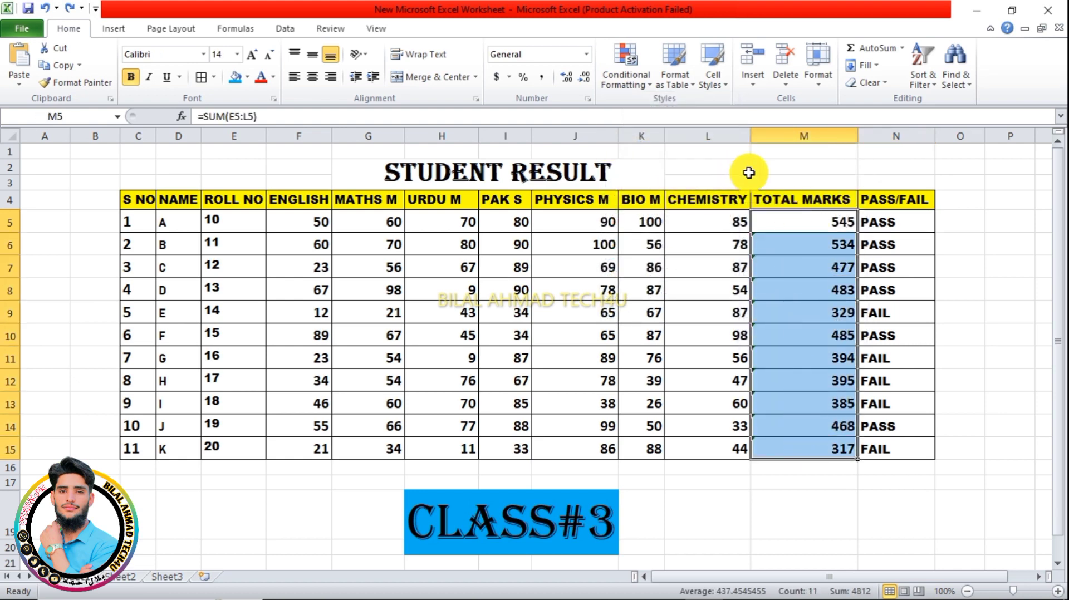
pyautogui.click(638, 74)
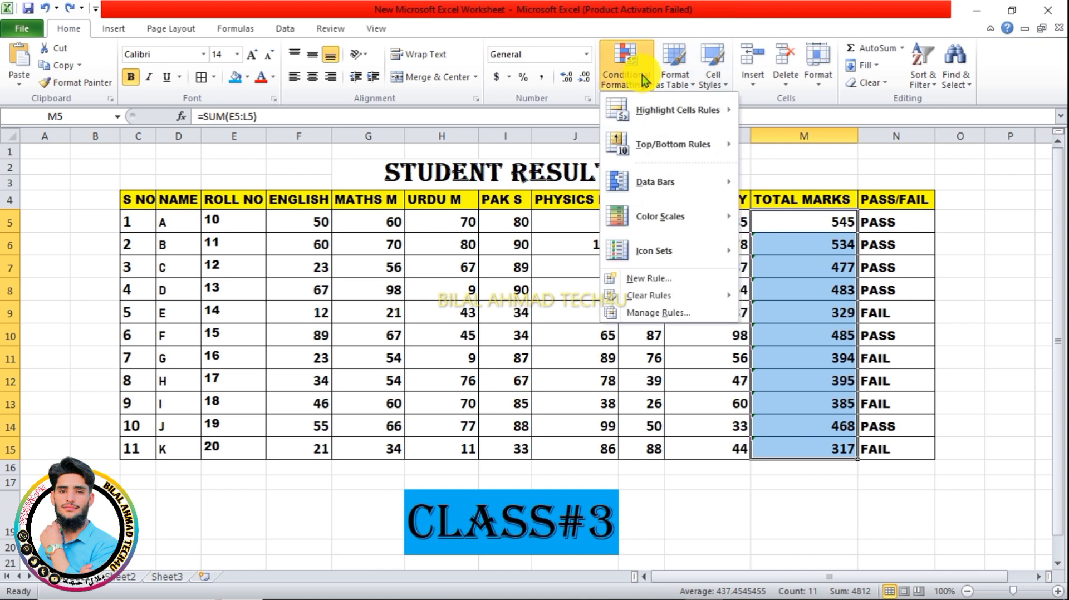
pyautogui.moveTo(672, 118)
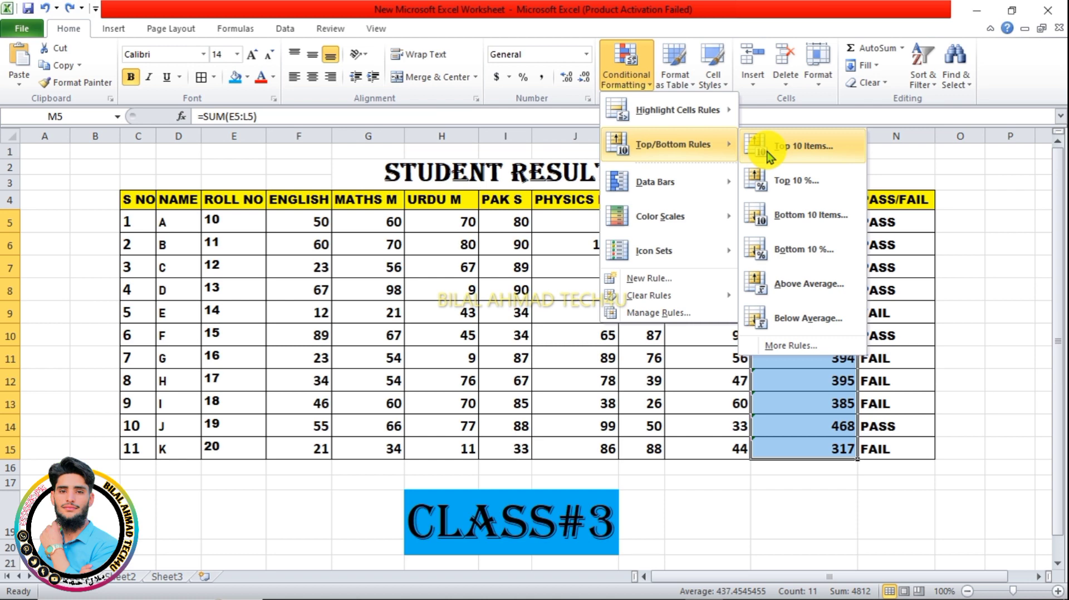
pyautogui.click(770, 158)
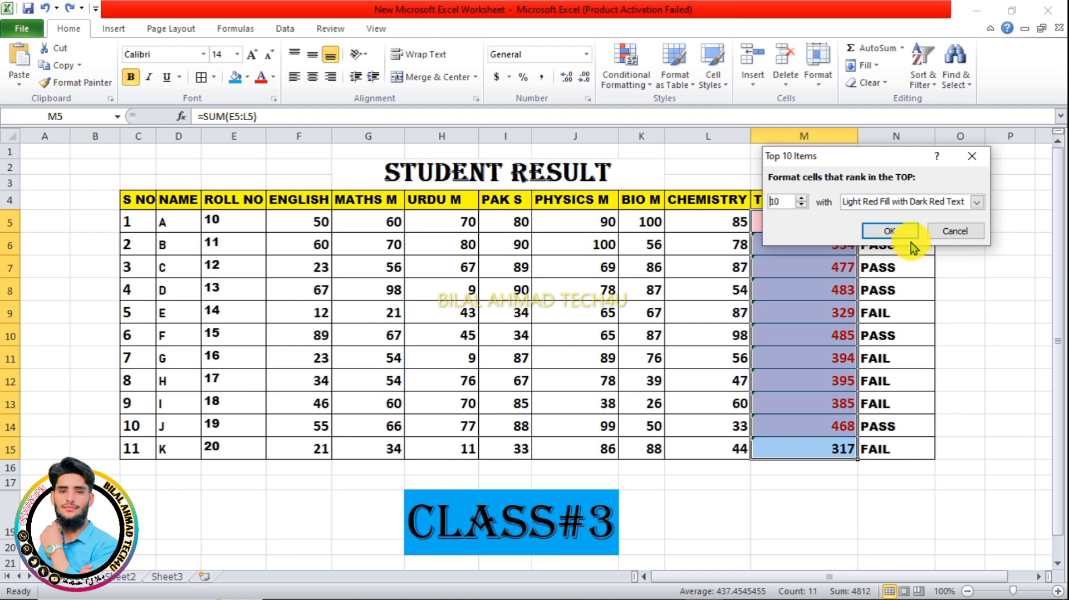
pyautogui.click(804, 206)
pyautogui.click(803, 206)
pyautogui.click(803, 206)
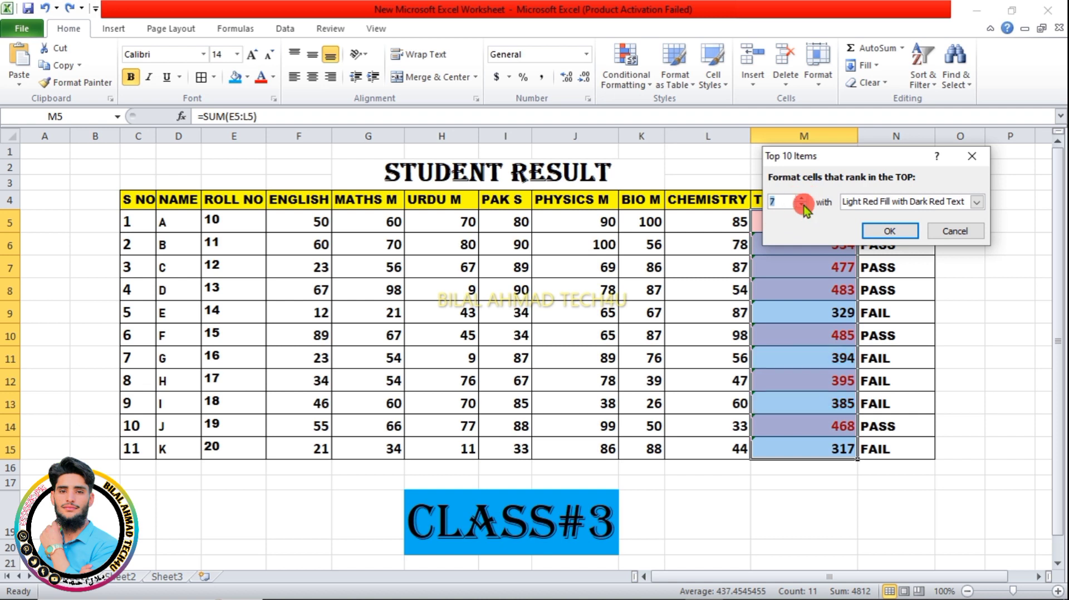
pyautogui.click(804, 206)
pyautogui.click(803, 206)
pyautogui.click(803, 206)
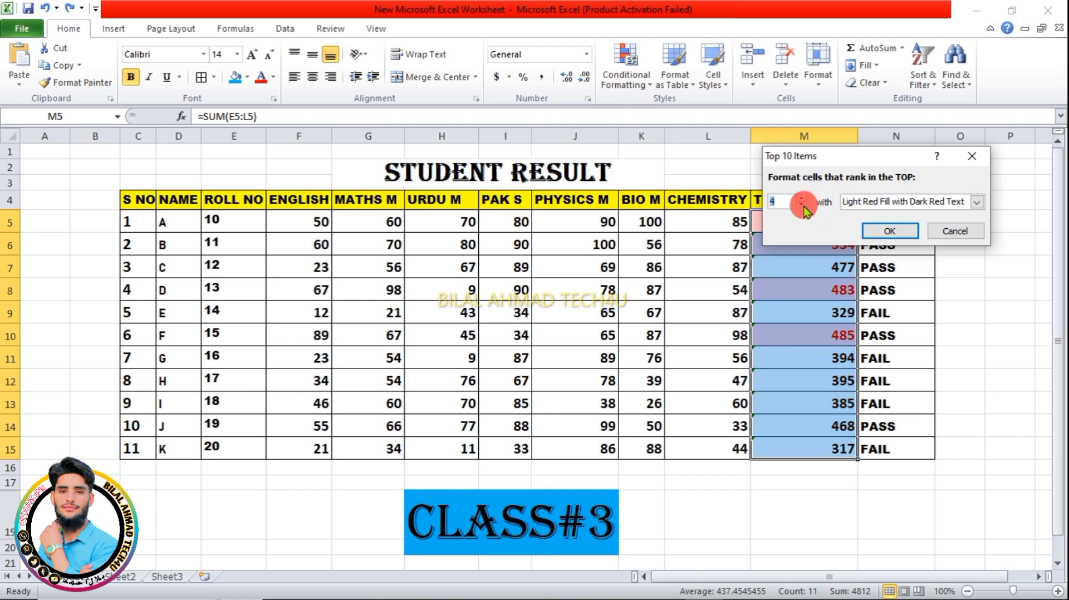
pyautogui.click(803, 206)
pyautogui.click(804, 199)
pyautogui.click(803, 198)
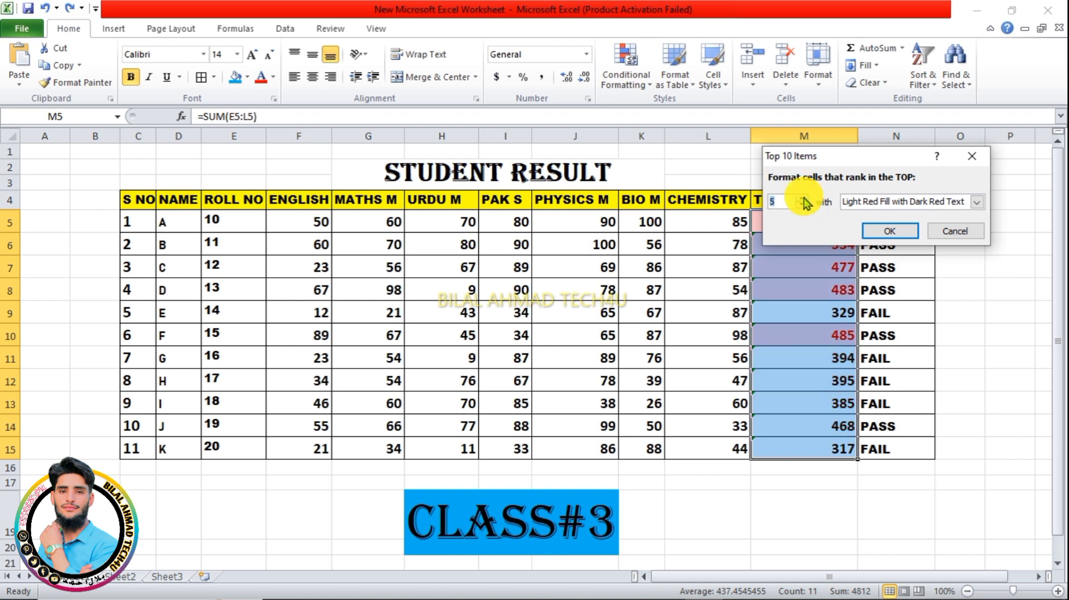
pyautogui.click(898, 230)
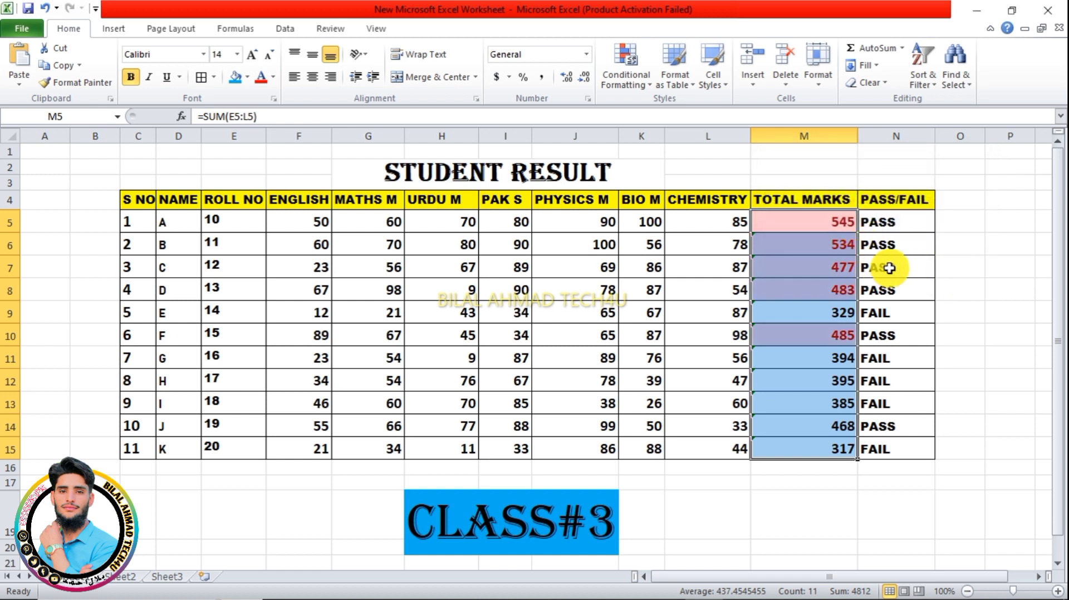
pyautogui.click(896, 268)
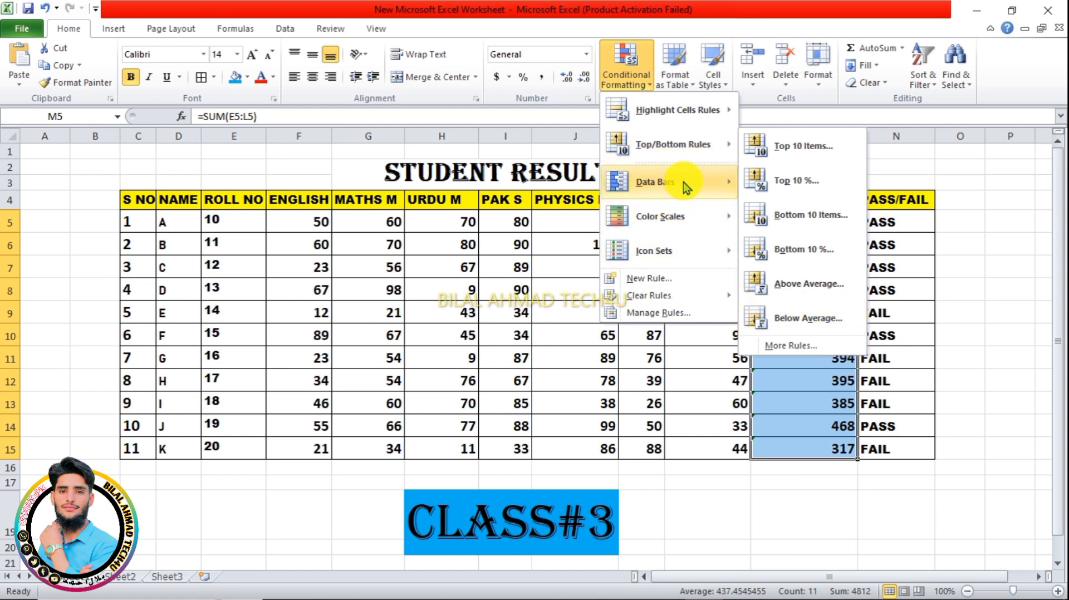
# Apply red gradient-fill data bars to the Total Marks values in M5:M15.
pyautogui.moveTo(681, 187)
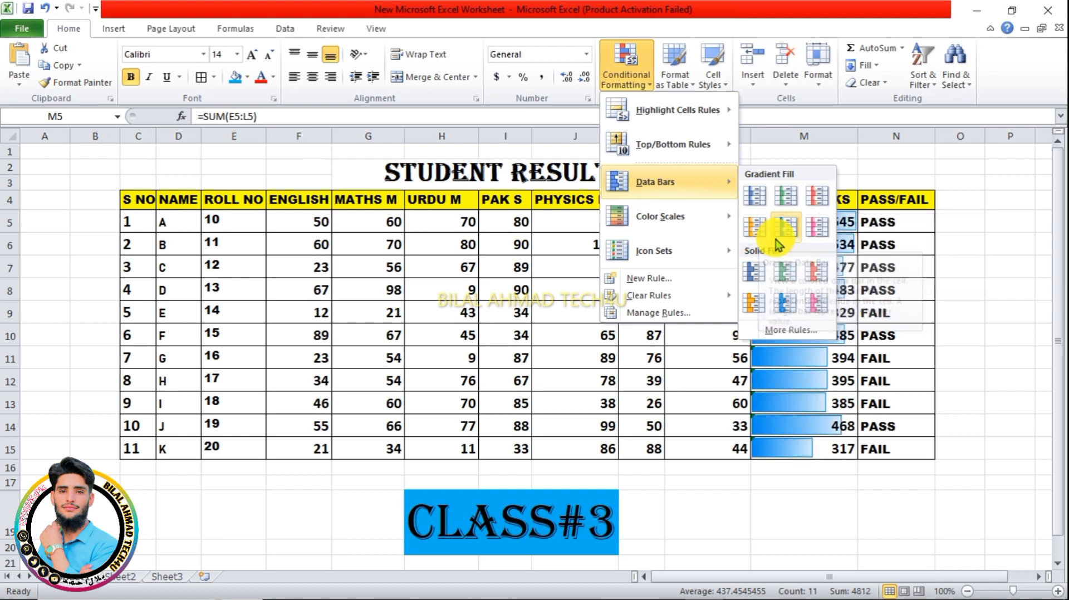
pyautogui.click(817, 205)
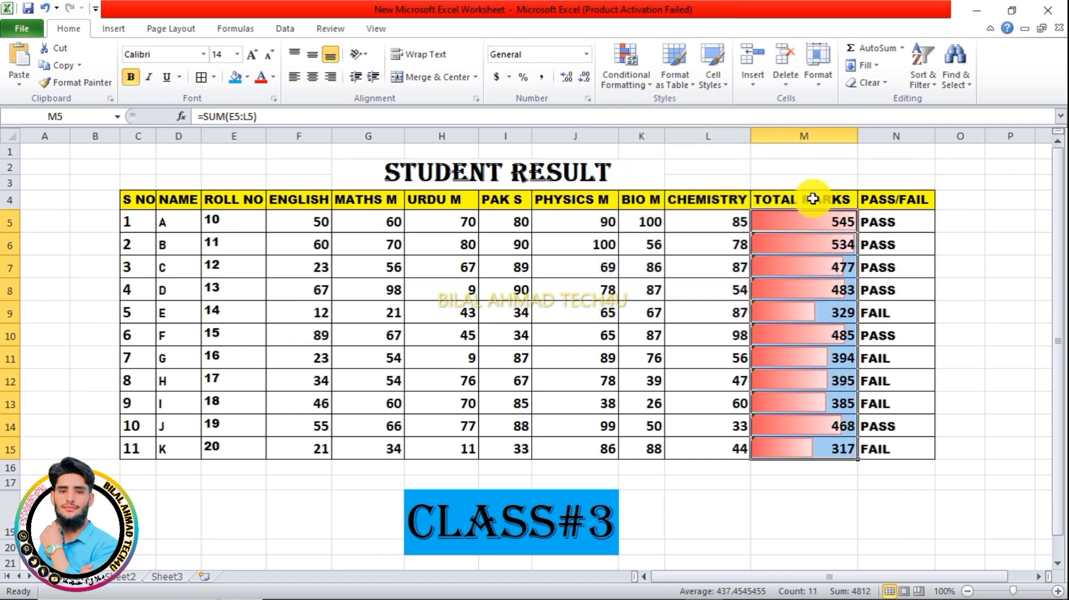
pyautogui.click(791, 228)
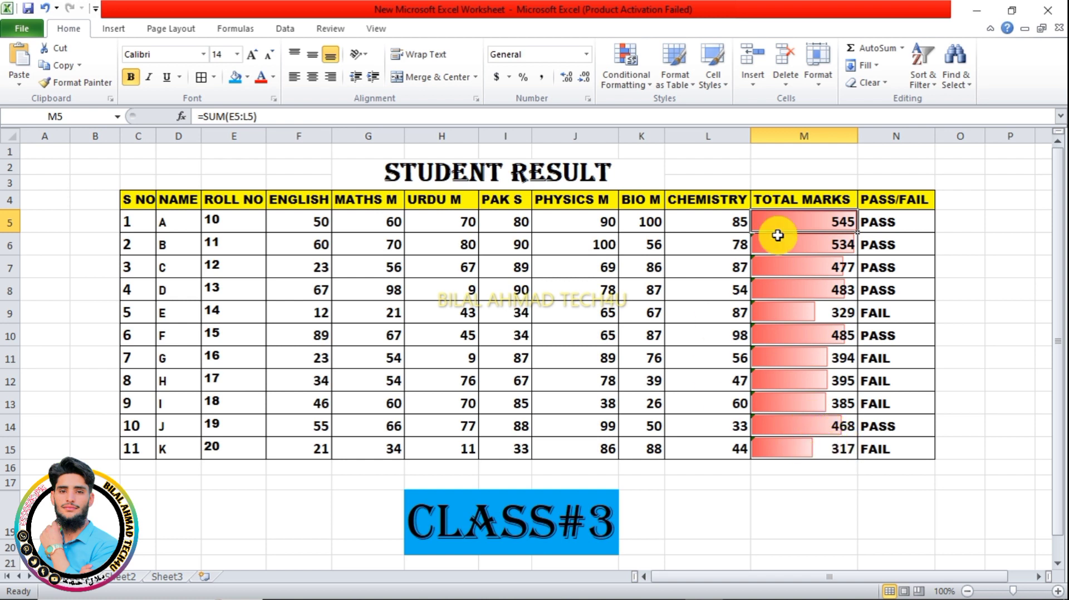
# Apply the indicator icon set with green check, yellow exclamation mark and red cross to the Total Marks in M5:M15.
pyautogui.click(627, 79)
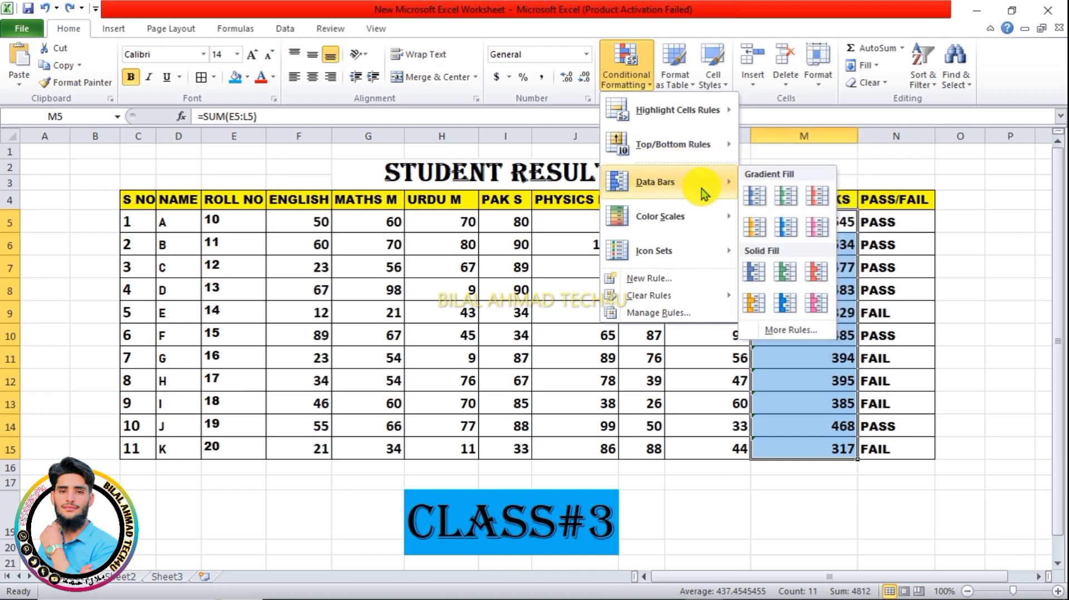
pyautogui.moveTo(720, 232)
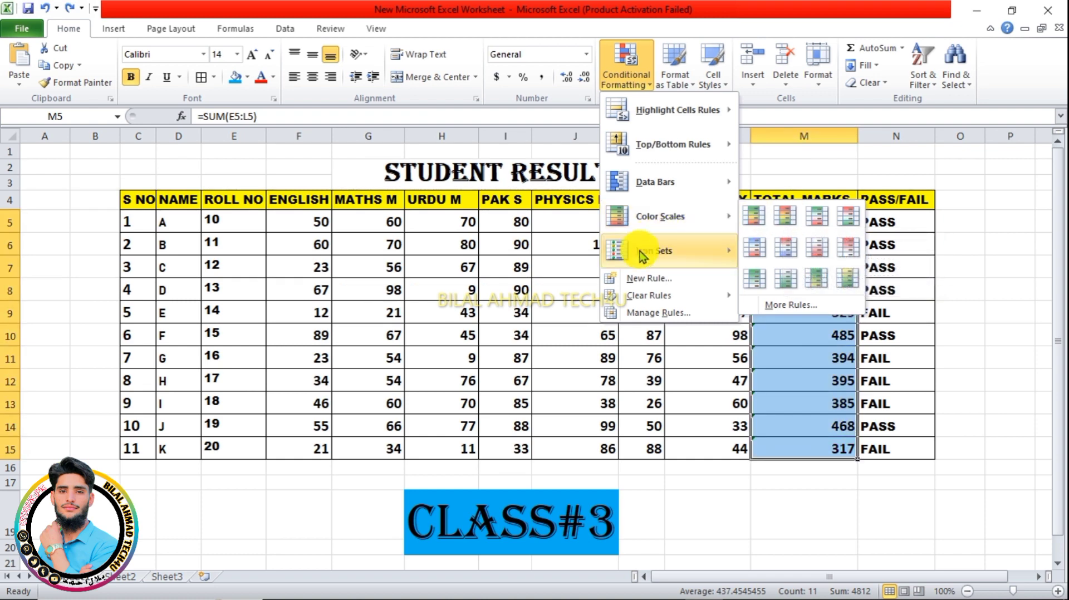
pyautogui.moveTo(673, 264)
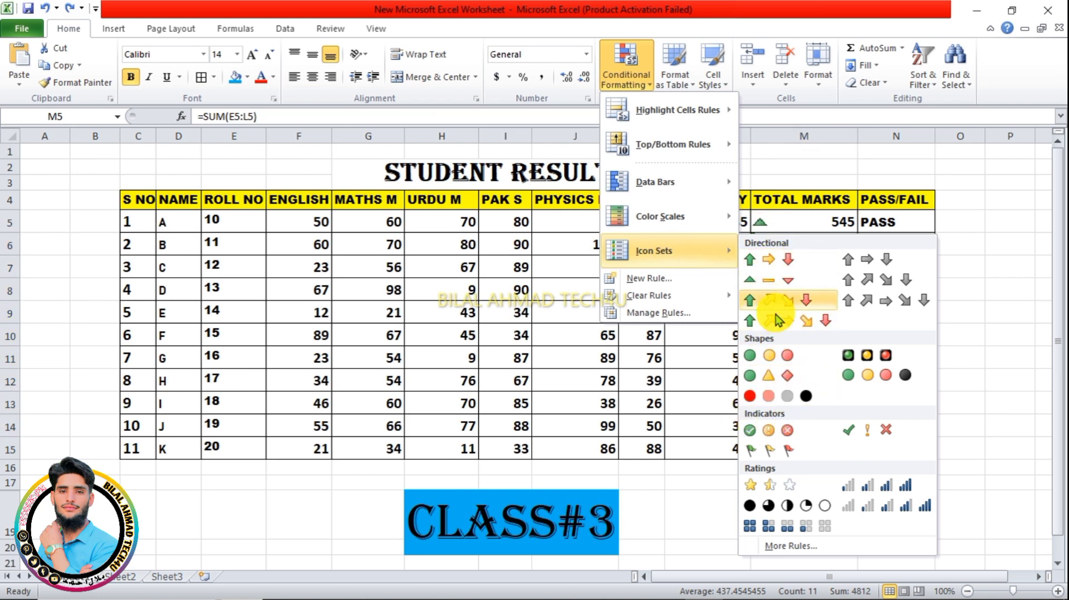
pyautogui.click(849, 437)
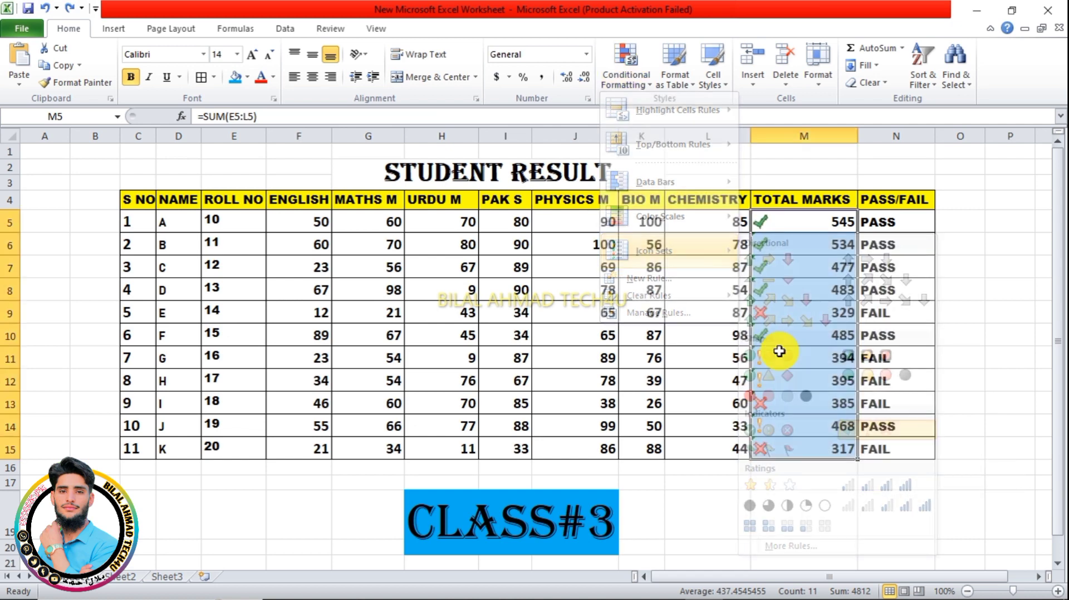
pyautogui.click(716, 345)
pyautogui.click(759, 310)
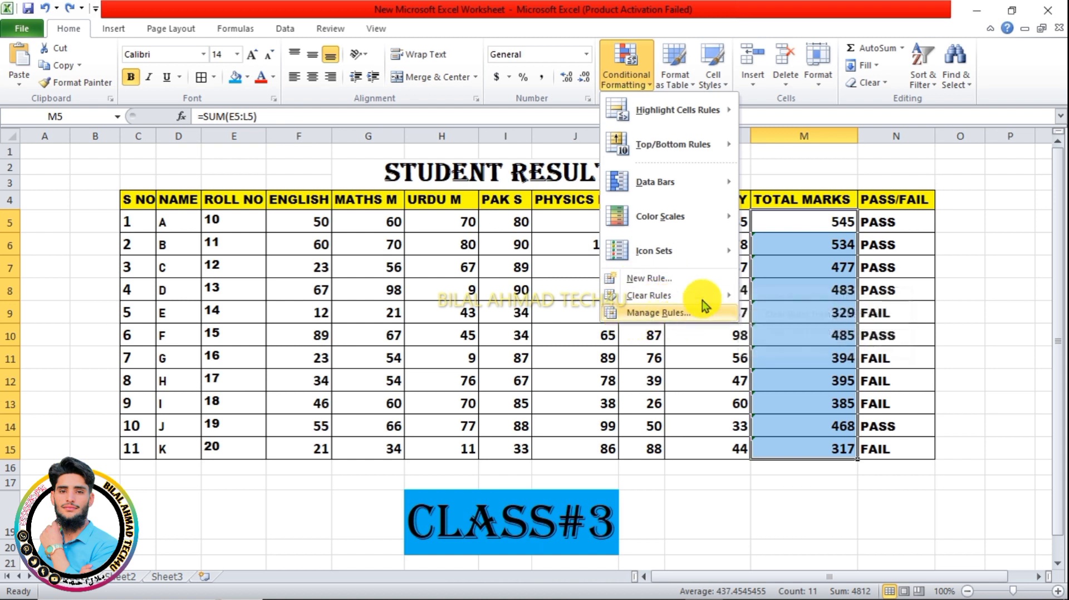
# Format the result sheet C4:N15 as a table with headers in the dark red style, and switch it to the dark aqua style.
pyautogui.click(685, 85)
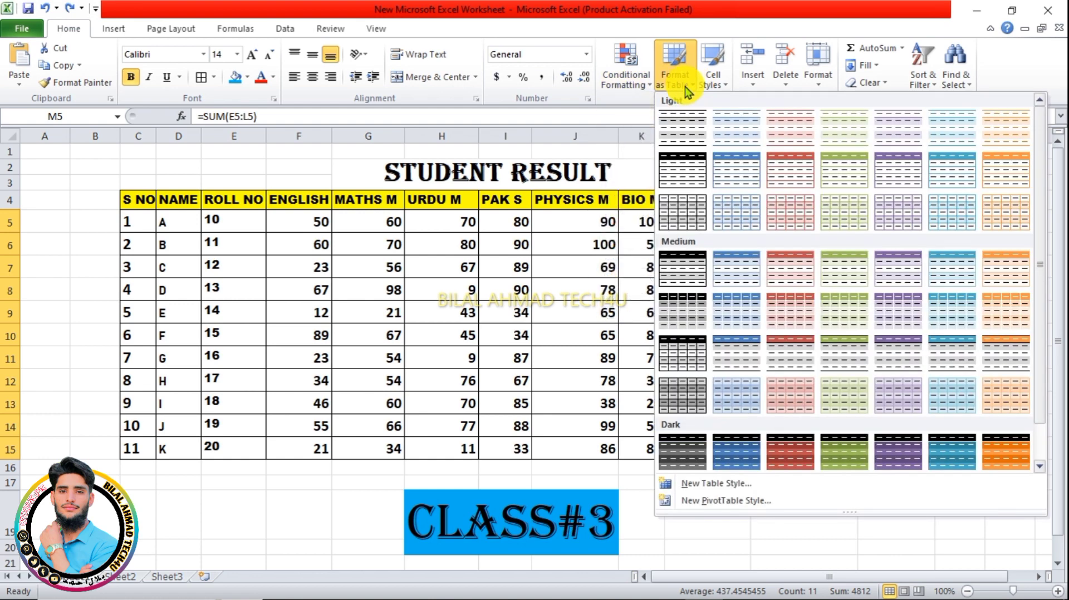
pyautogui.click(592, 218)
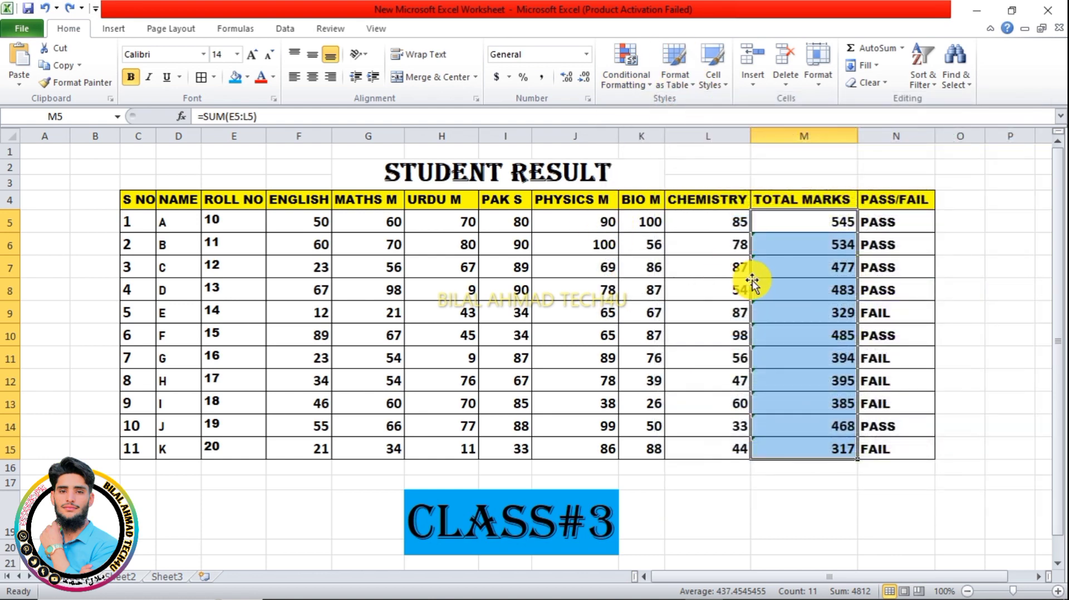
pyautogui.moveTo(128, 202); pyautogui.dragTo(892, 426)
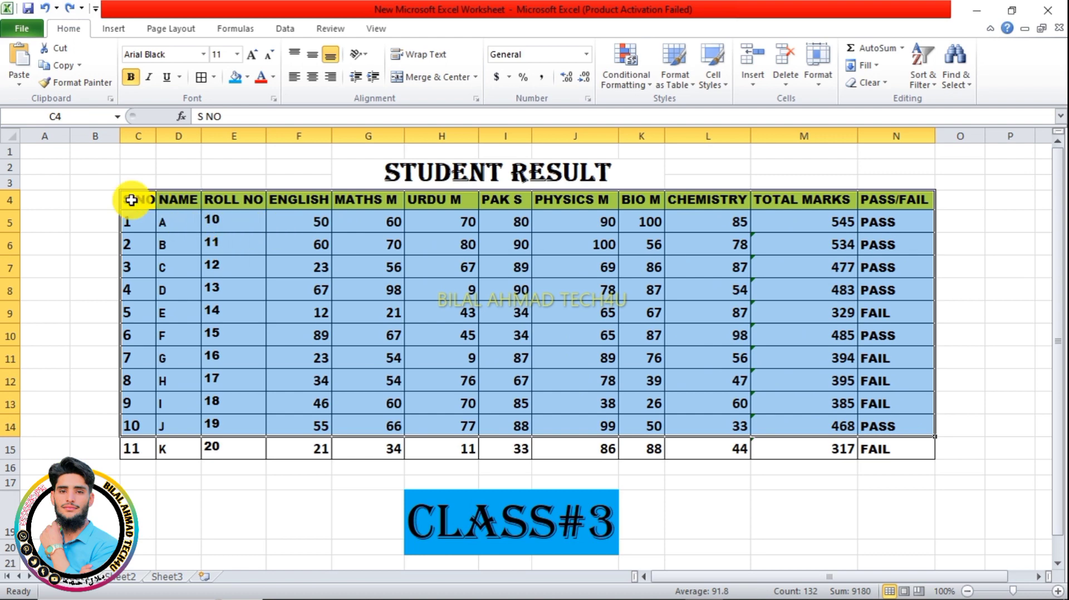
pyautogui.moveTo(127, 200); pyautogui.dragTo(914, 450)
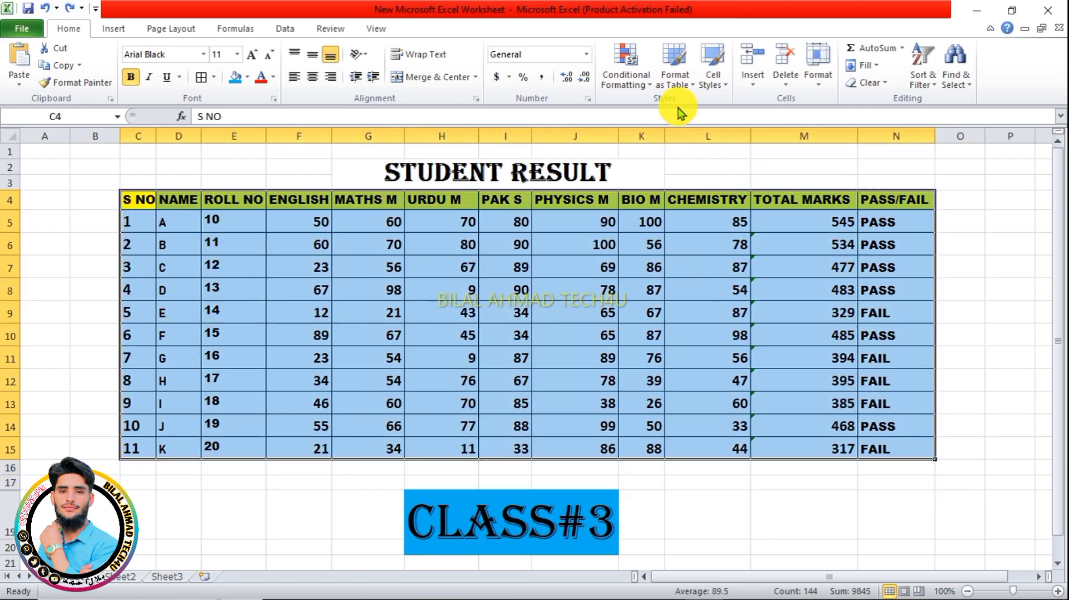
pyautogui.click(680, 85)
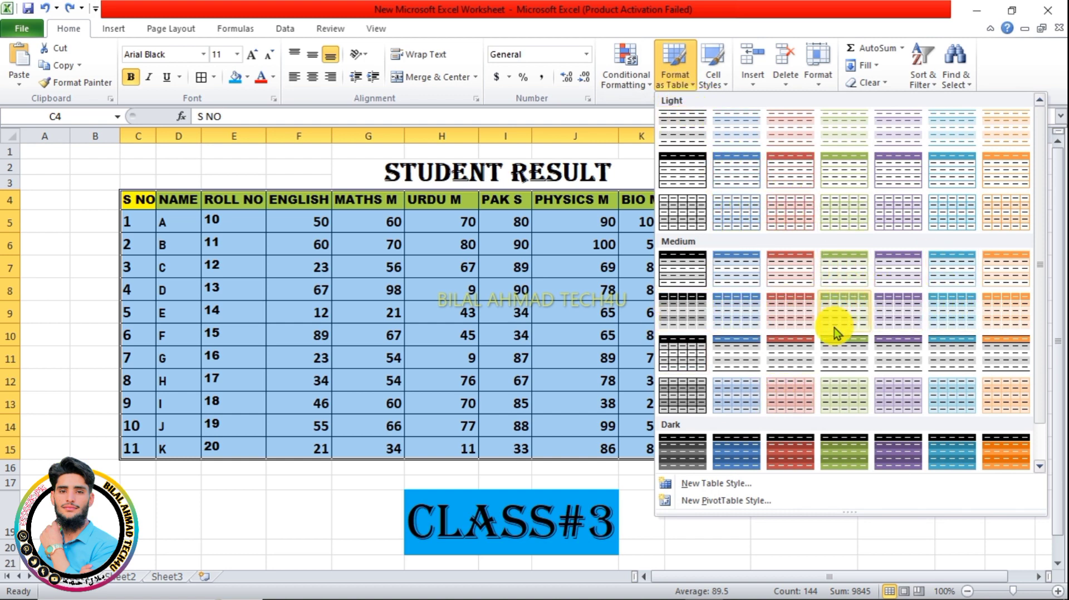
pyautogui.scroll(-1, 835, 327)
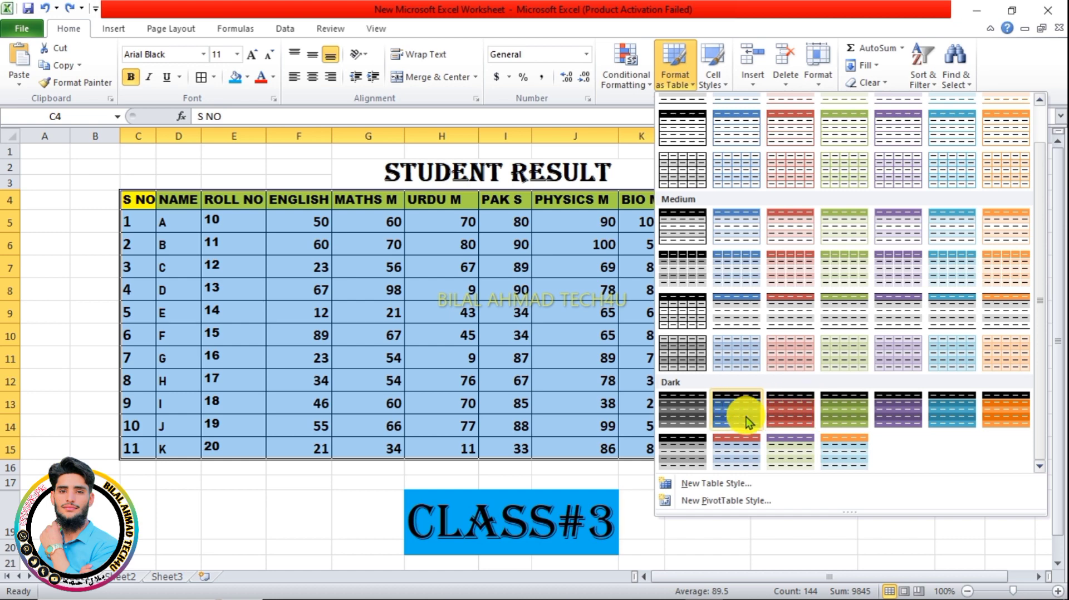
pyautogui.click(785, 409)
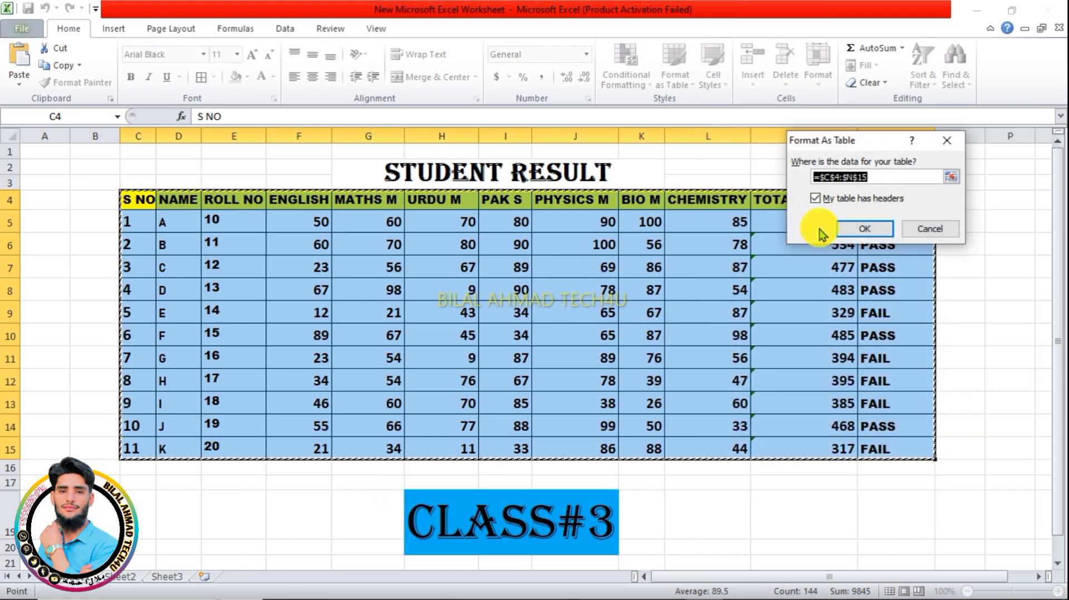
pyautogui.click(863, 229)
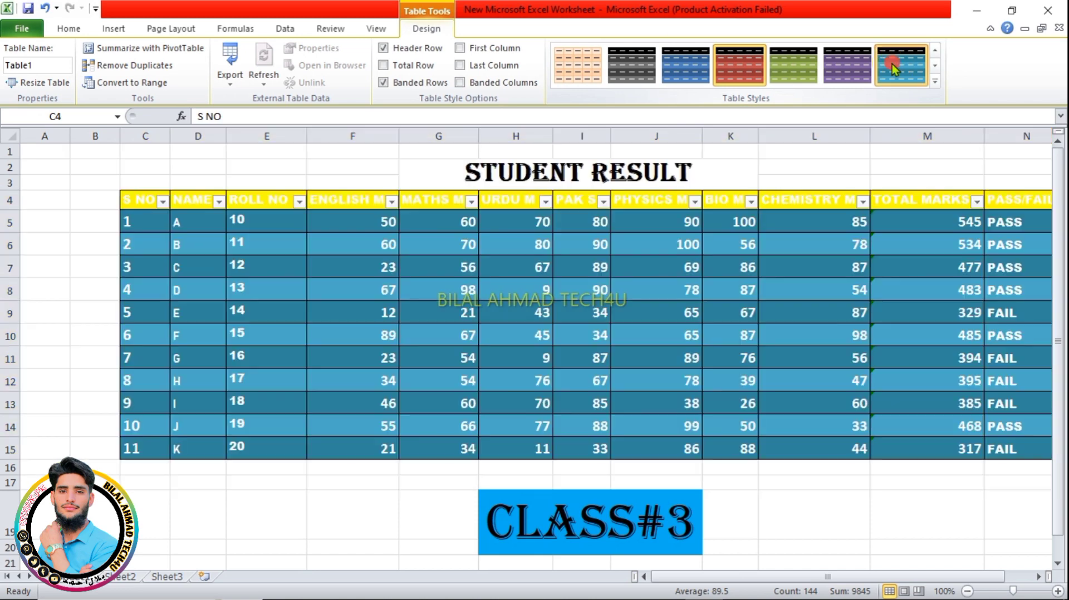
pyautogui.click(891, 69)
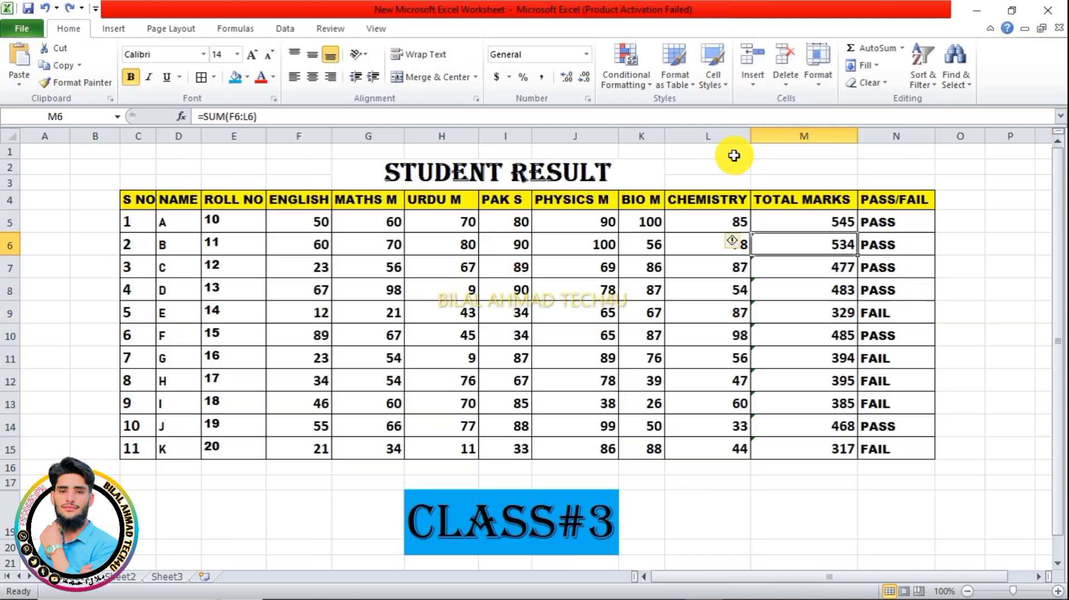
# Apply the Title cell style to the whole result table C4:N15.
pyautogui.click(717, 88)
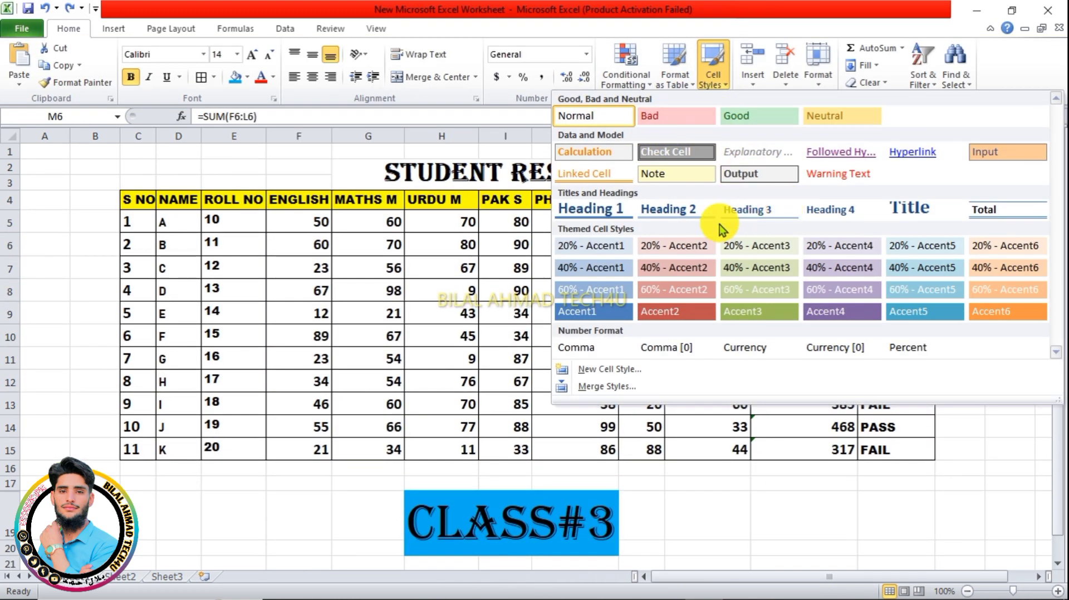
pyautogui.click(134, 198)
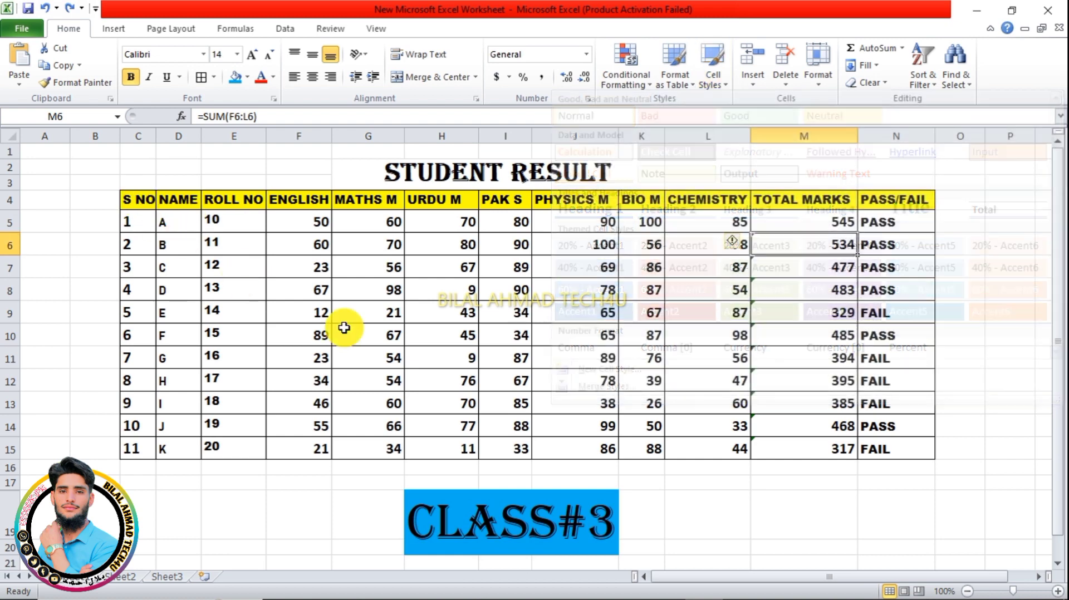
pyautogui.moveTo(152, 221); pyautogui.dragTo(891, 452)
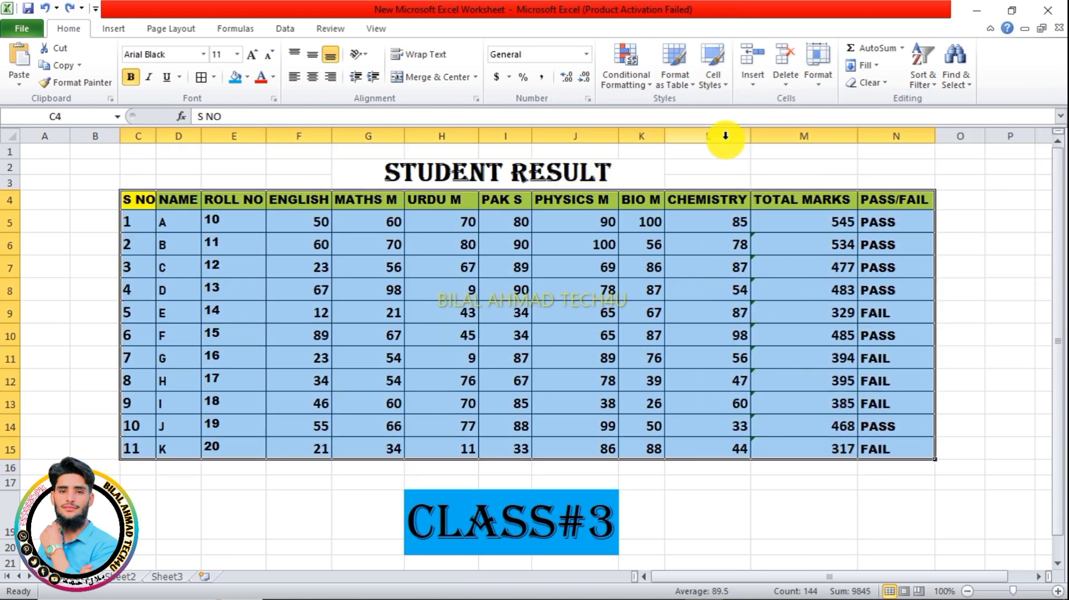
pyautogui.click(717, 78)
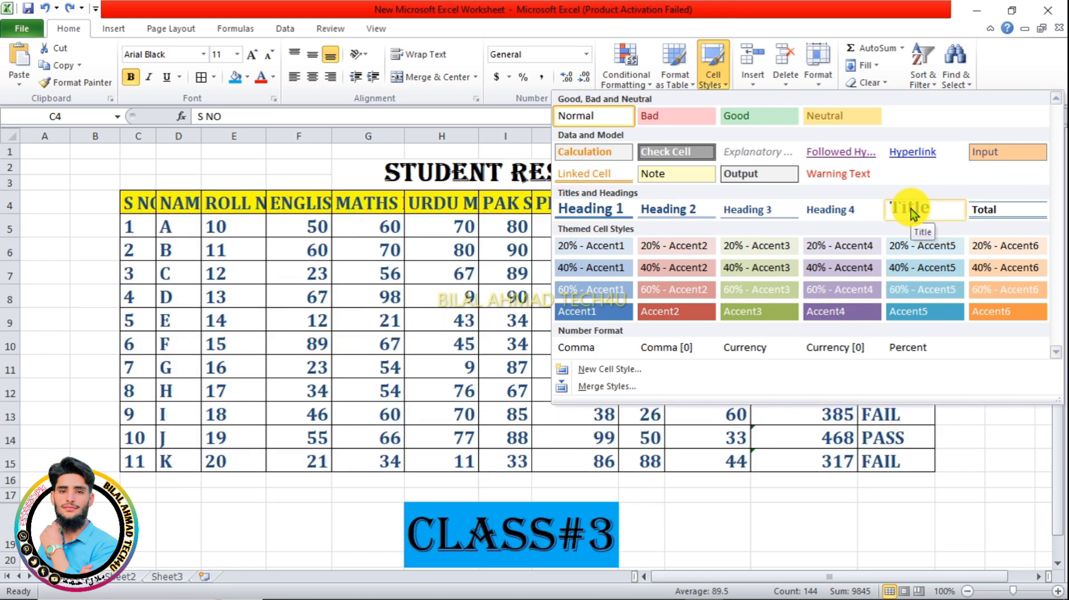
pyautogui.click(911, 210)
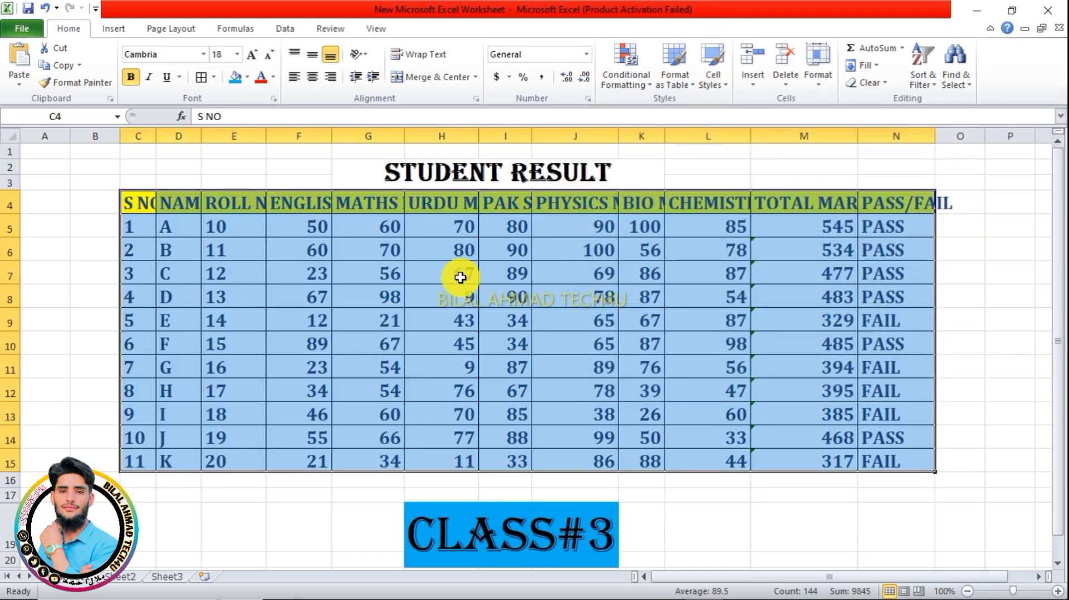
pyautogui.click(461, 274)
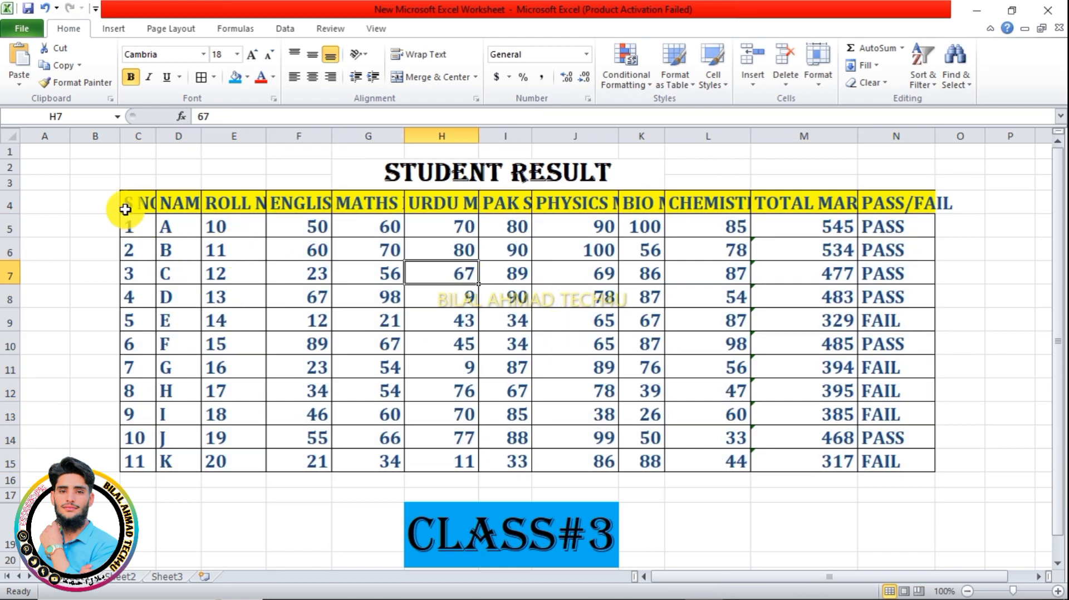
# Apply the Heading 1 cell style to the whole result table C4:N15.
pyautogui.moveTo(125, 207); pyautogui.dragTo(881, 464)
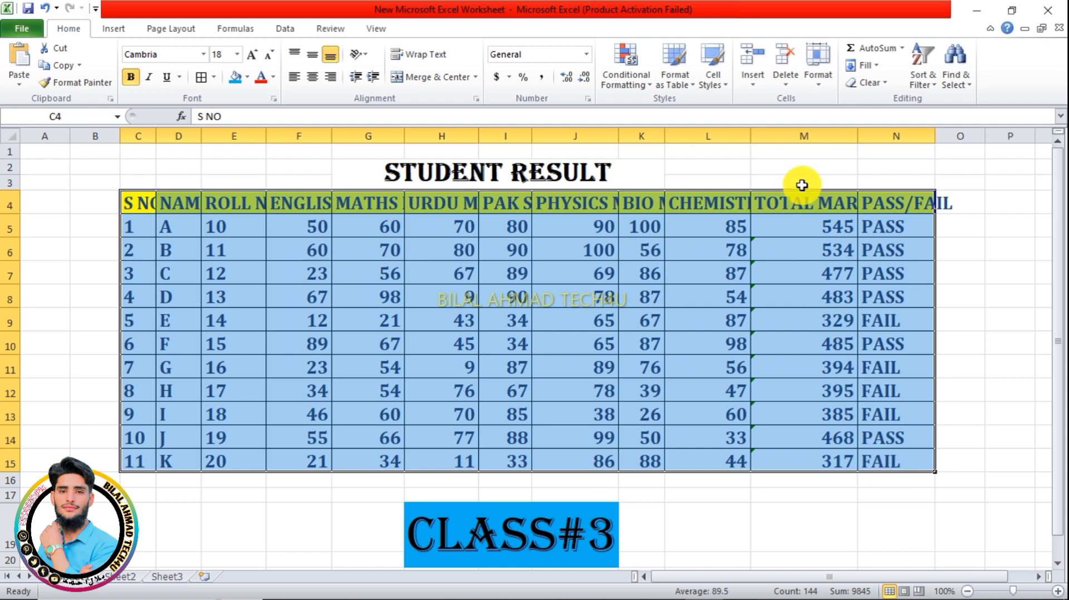
pyautogui.click(721, 91)
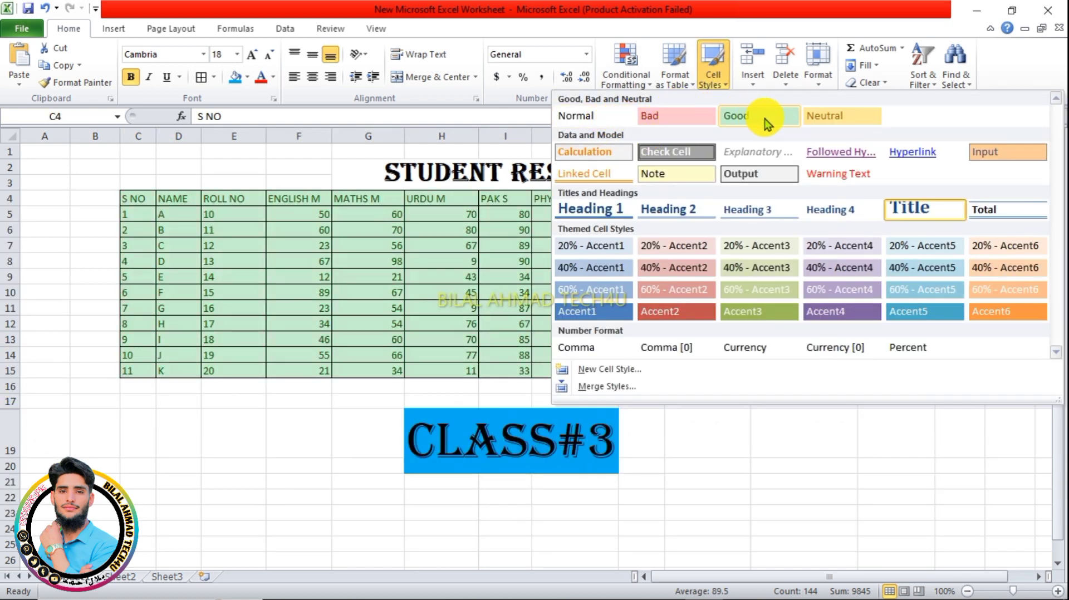
pyautogui.click(582, 208)
pyautogui.click(611, 374)
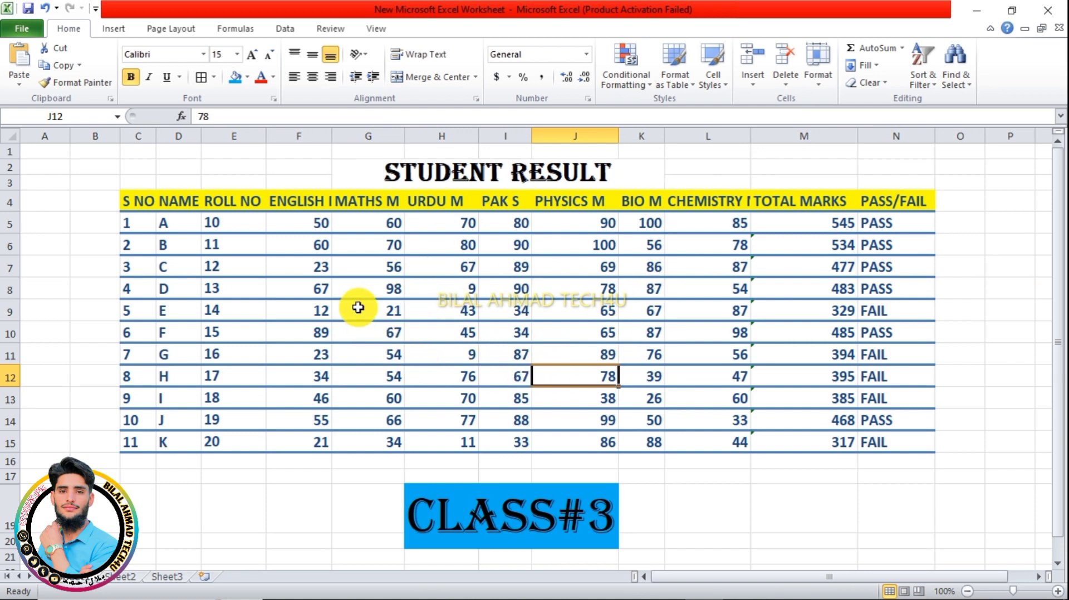
pyautogui.click(276, 261)
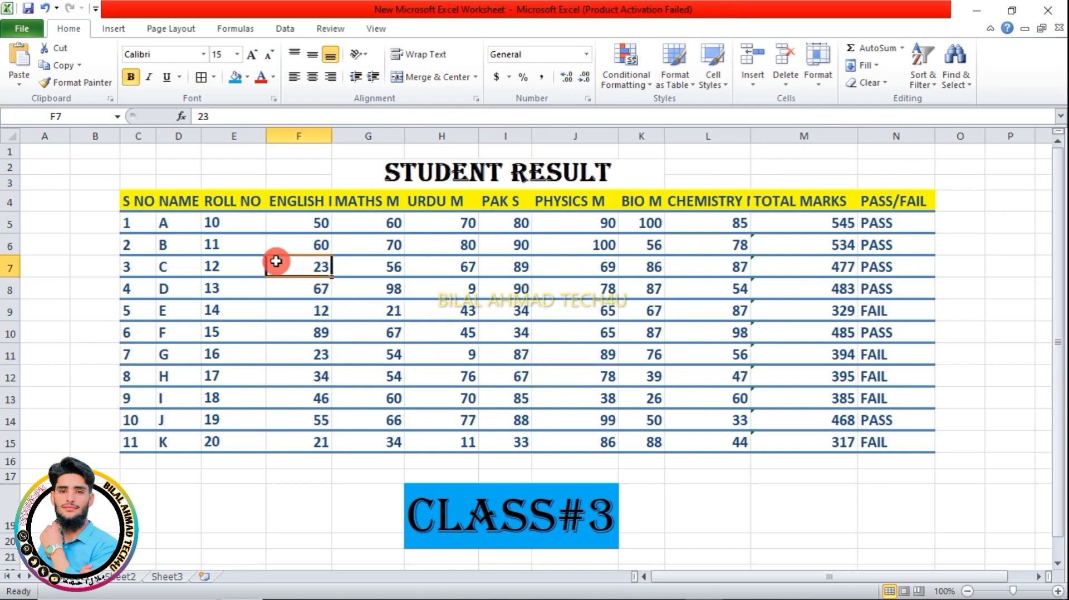